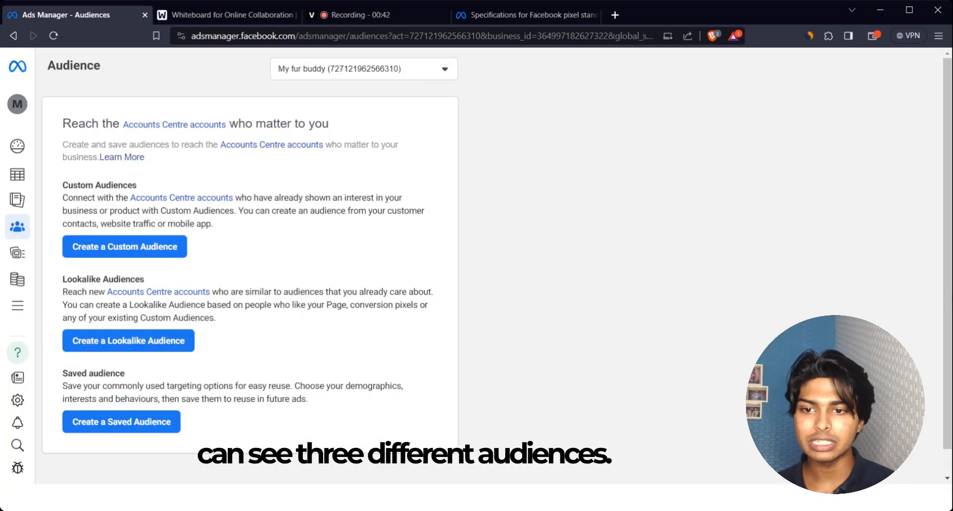
Step: Review the Custom, Lookalike and Saved audience types and read the description of Custom Audiences
{"action": "left_click_drag", "start_coordinate": [63, 185], "coordinate": [157, 184]}
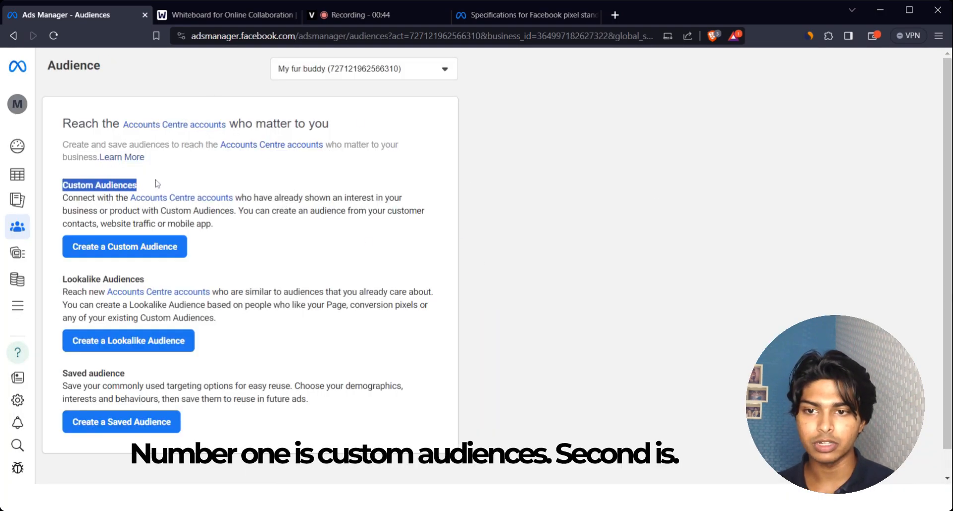
{"action": "left_click_drag", "start_coordinate": [63, 280], "coordinate": [150, 284]}
{"action": "left_click_drag", "start_coordinate": [62, 374], "coordinate": [135, 379]}
{"action": "left_click", "coordinate": [372, 341]}
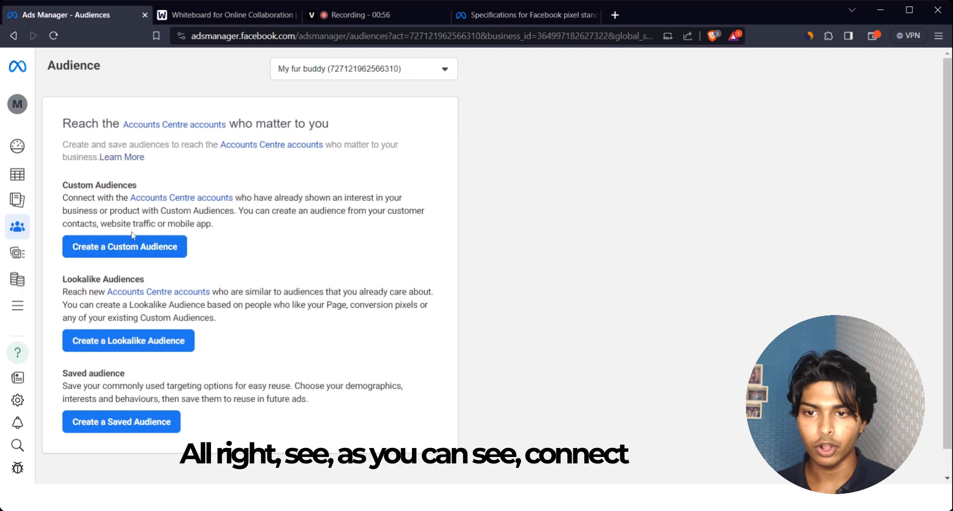
{"action": "left_click_drag", "start_coordinate": [62, 198], "coordinate": [320, 225]}
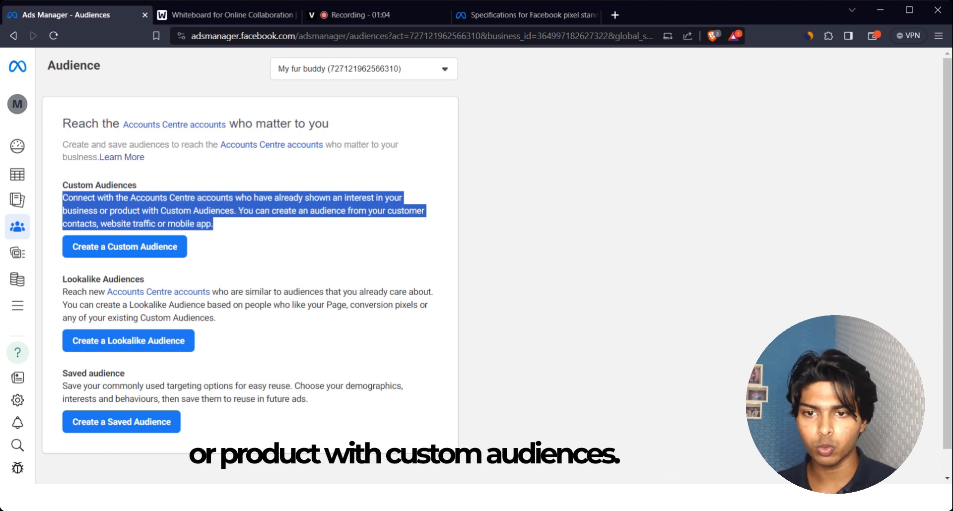
{"action": "left_click", "coordinate": [240, 234]}
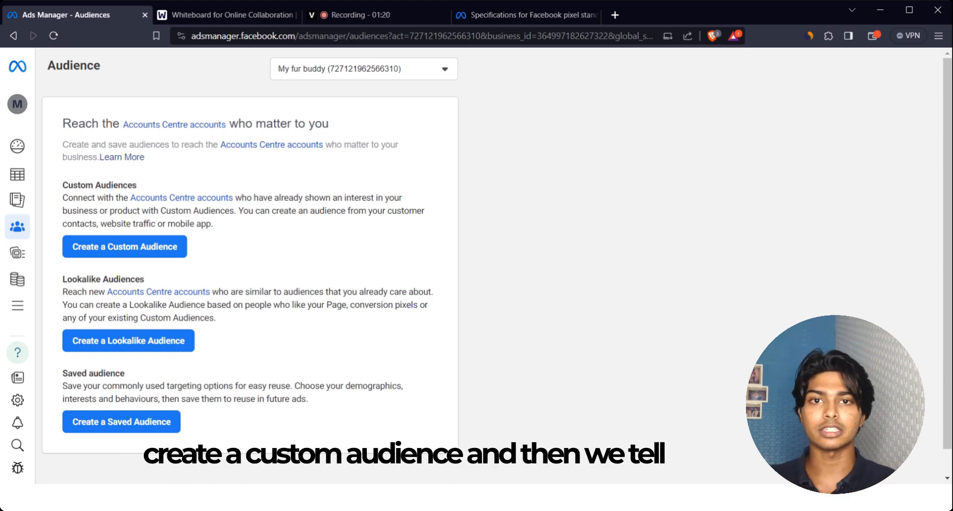
Step: Start a new custom audience and select Website as its source
{"action": "left_click", "coordinate": [146, 247]}
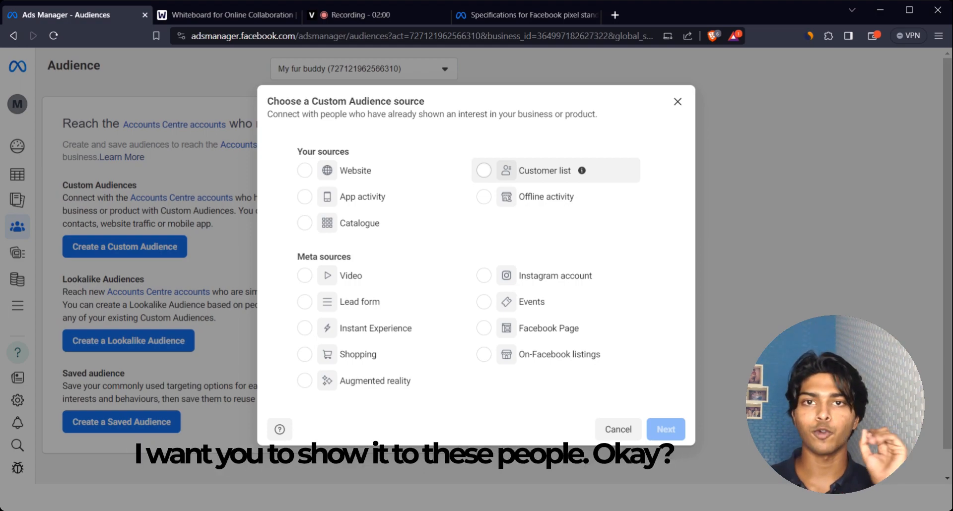
{"action": "left_click", "coordinate": [484, 170]}
{"action": "left_click", "coordinate": [306, 171]}
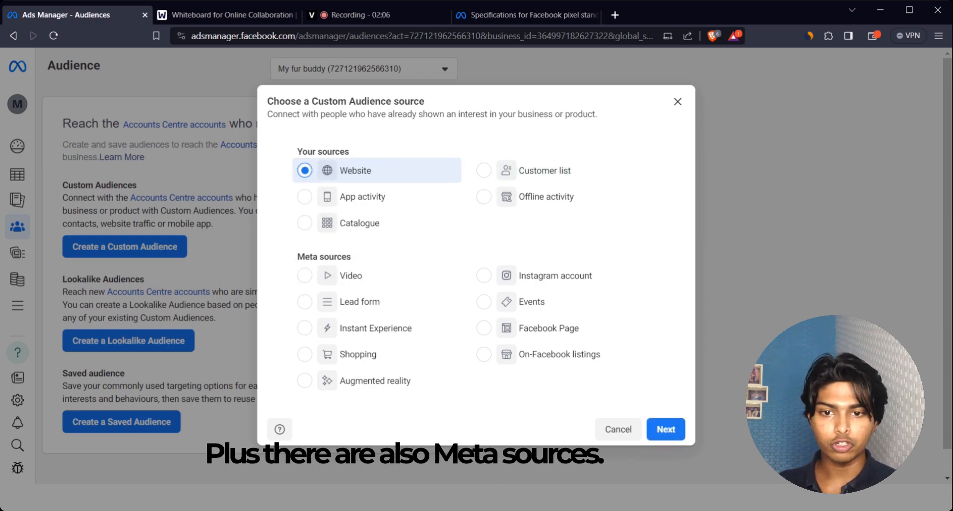
Step: Try out Instagram account, Facebook Page, Video and Lead form as the custom audience source
{"action": "left_click", "coordinate": [482, 282]}
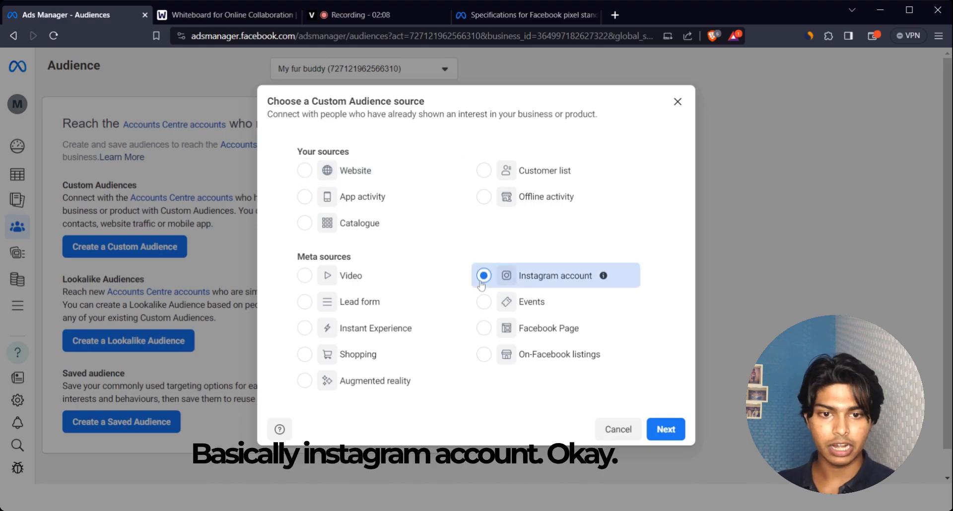
{"action": "mouse_move", "coordinate": [605, 281]}
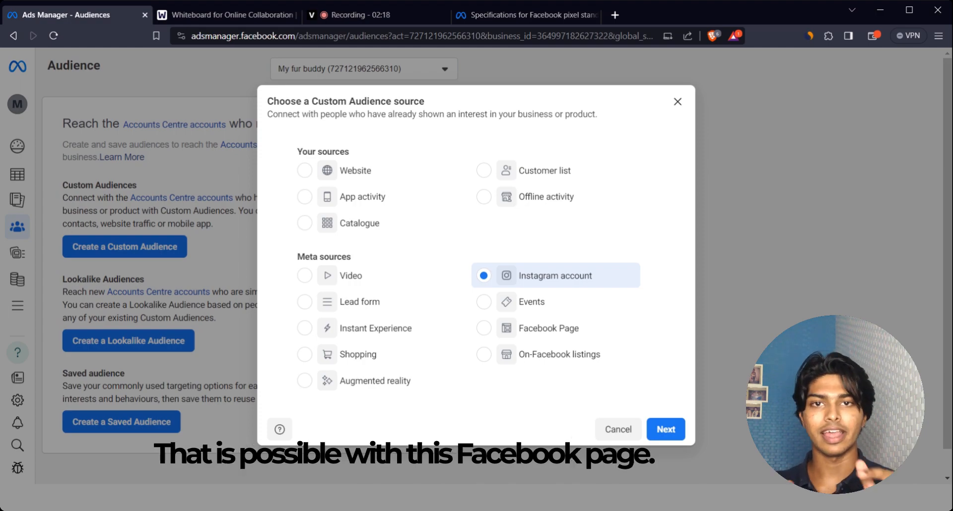
{"action": "left_click", "coordinate": [484, 329]}
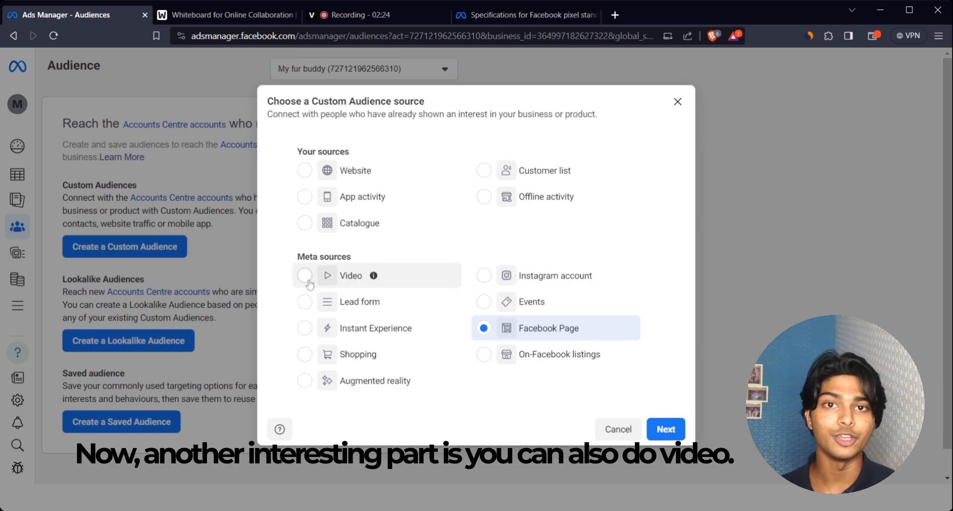
{"action": "left_click", "coordinate": [304, 276]}
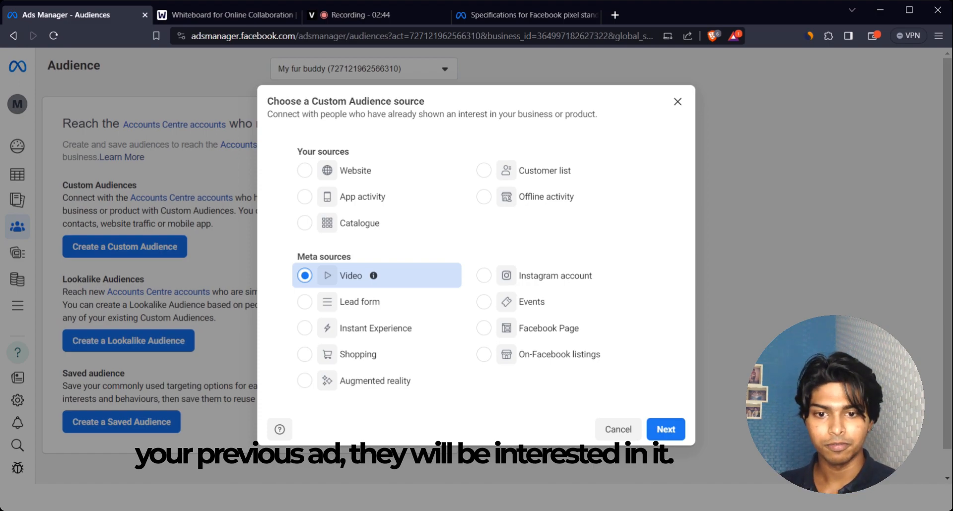
{"action": "left_click", "coordinate": [307, 305]}
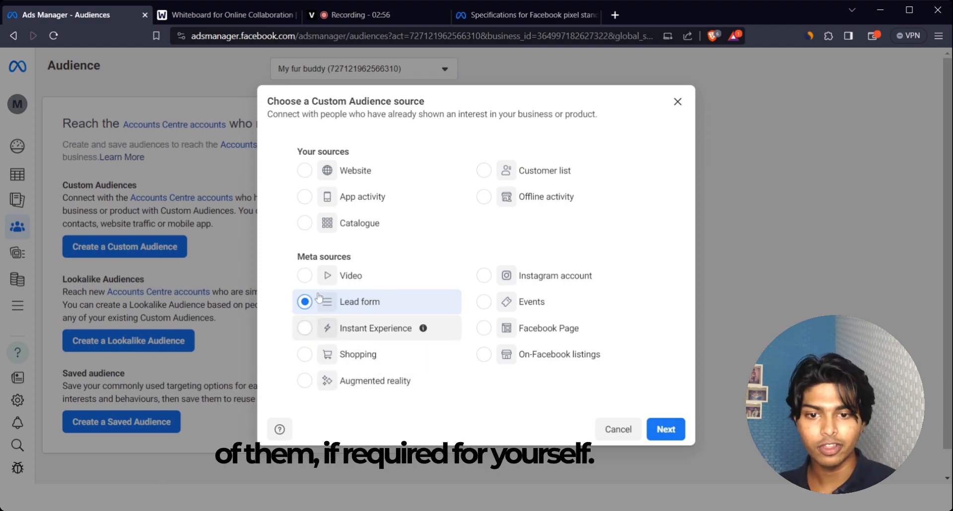
Step: Proceed with Website as the custom audience source and keep "My fur buddy website 2" as its pixel
{"action": "left_click", "coordinate": [304, 171]}
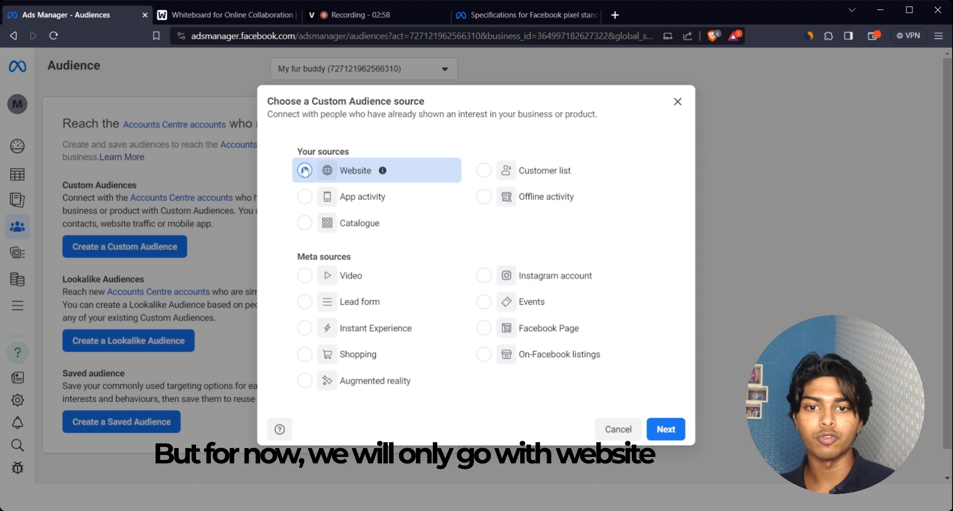
{"action": "left_click", "coordinate": [664, 430]}
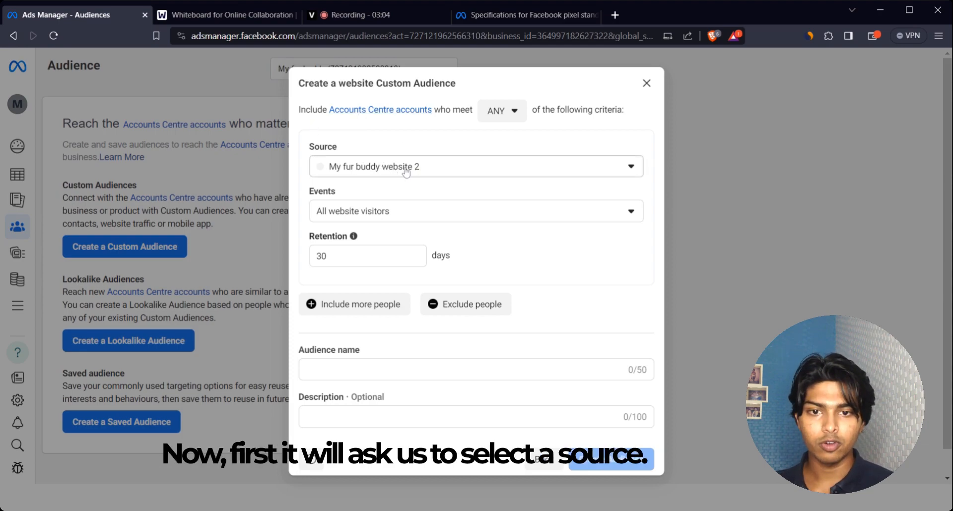
{"action": "left_click", "coordinate": [406, 170]}
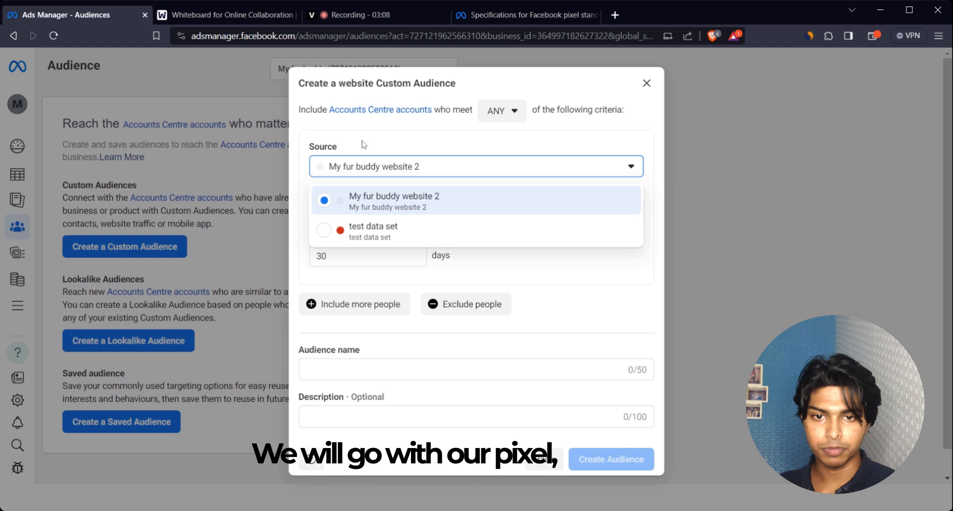
{"action": "left_click", "coordinate": [364, 145]}
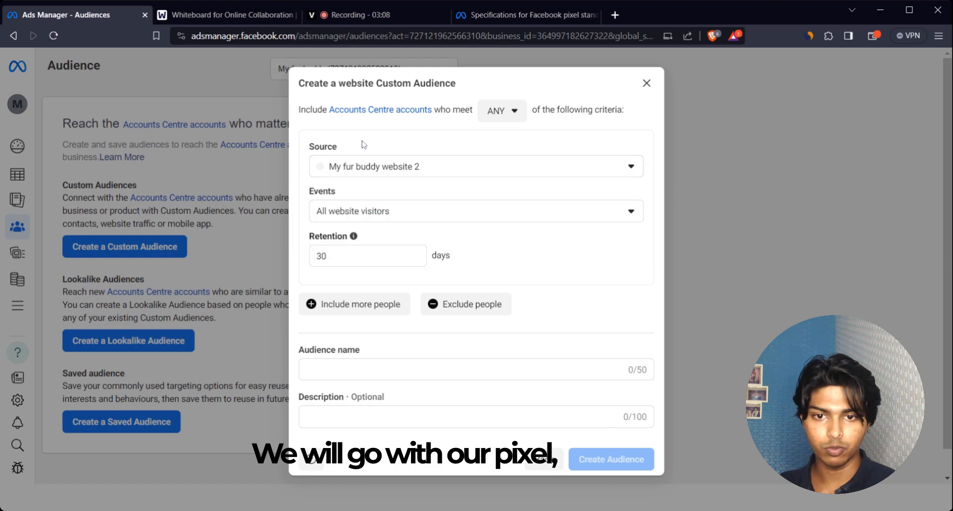
Step: Try "People who visited specific web pages" as the audience event and return it to "All website visitors"
{"action": "left_click", "coordinate": [406, 219]}
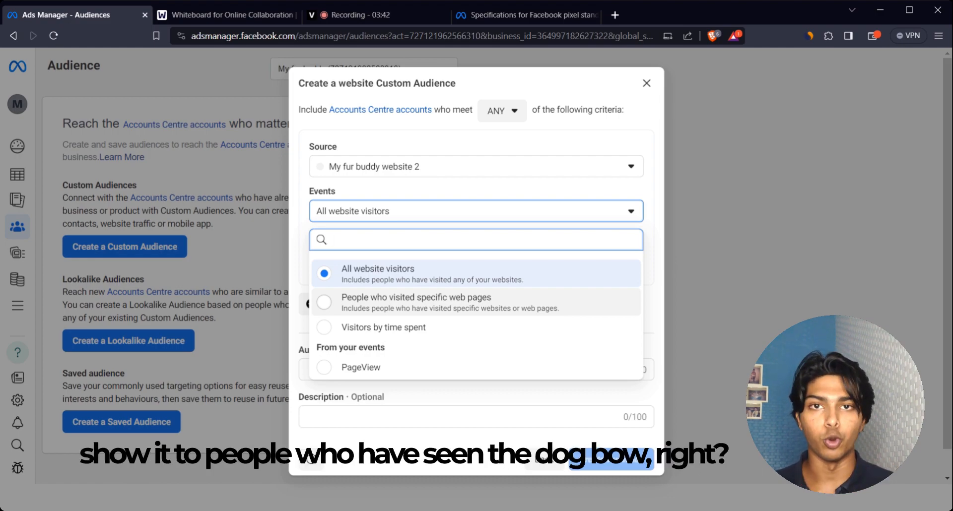
{"action": "left_click", "coordinate": [324, 302]}
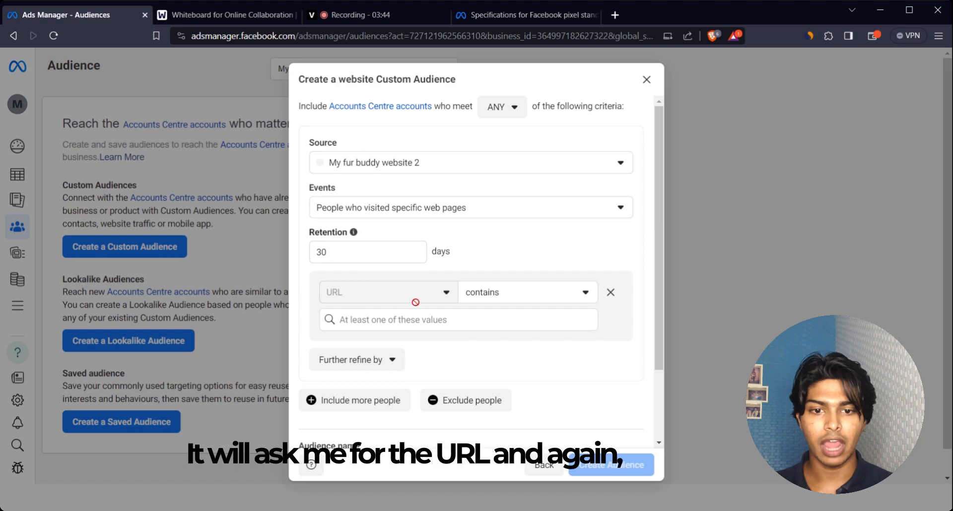
{"action": "left_click", "coordinate": [427, 328]}
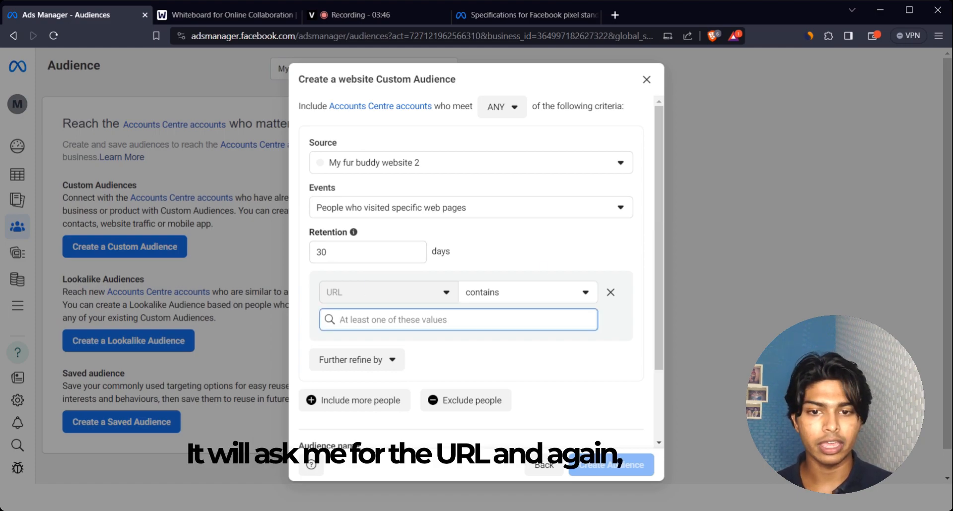
{"action": "left_click", "coordinate": [431, 212]}
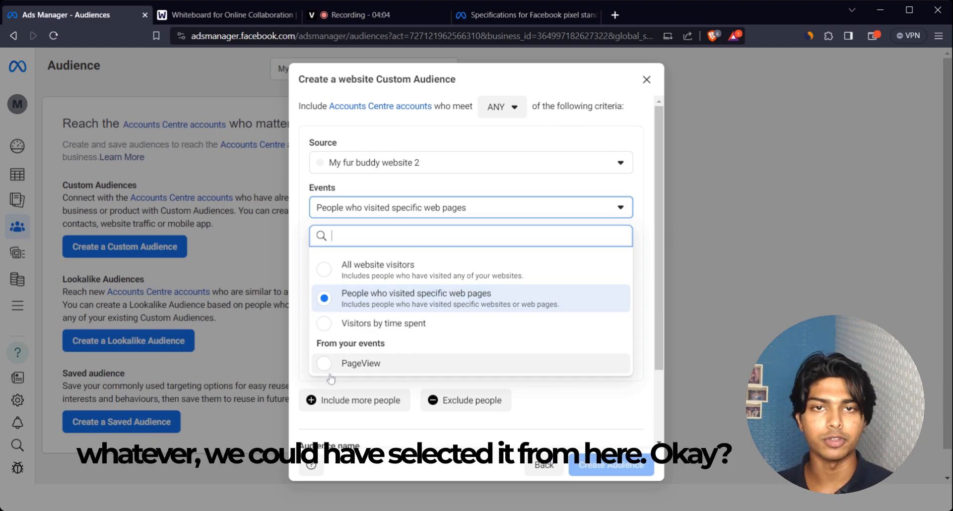
{"action": "left_click", "coordinate": [321, 273]}
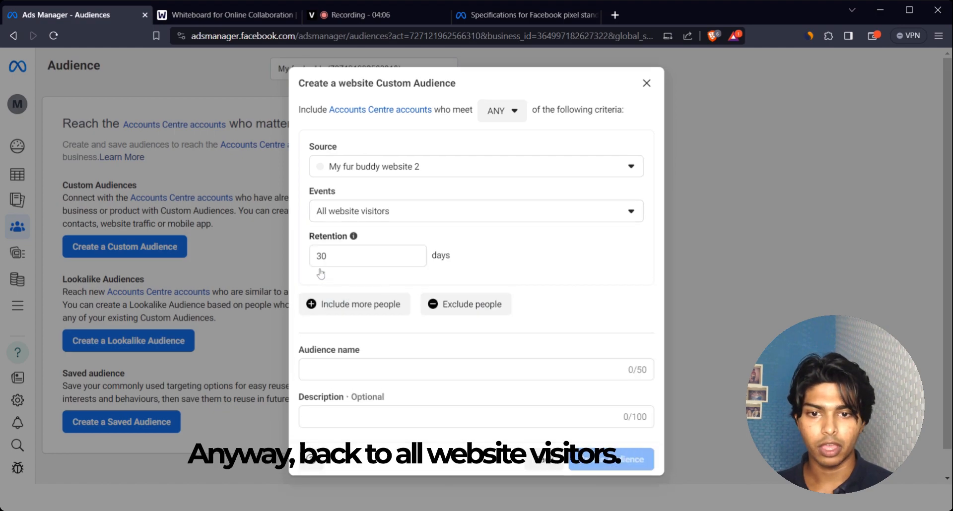
{"action": "left_click", "coordinate": [375, 211]}
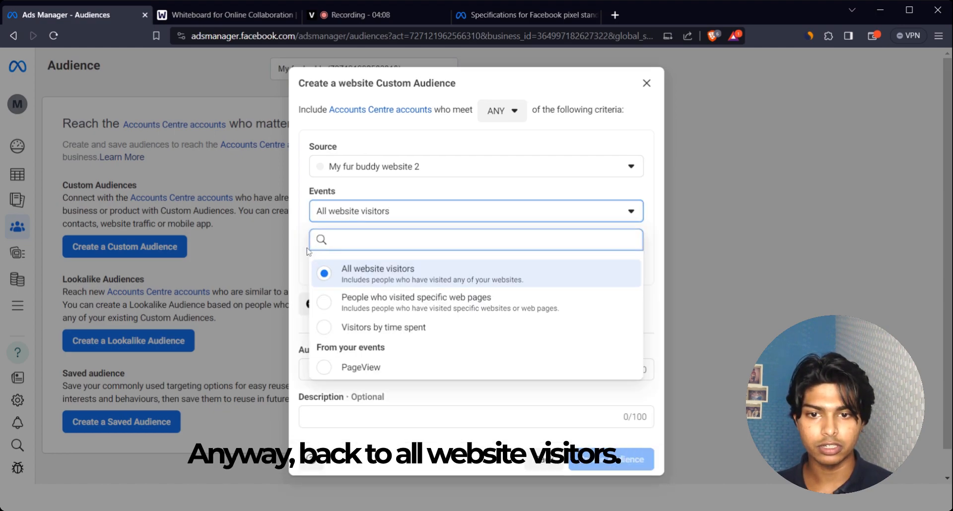
{"action": "left_click", "coordinate": [323, 269]}
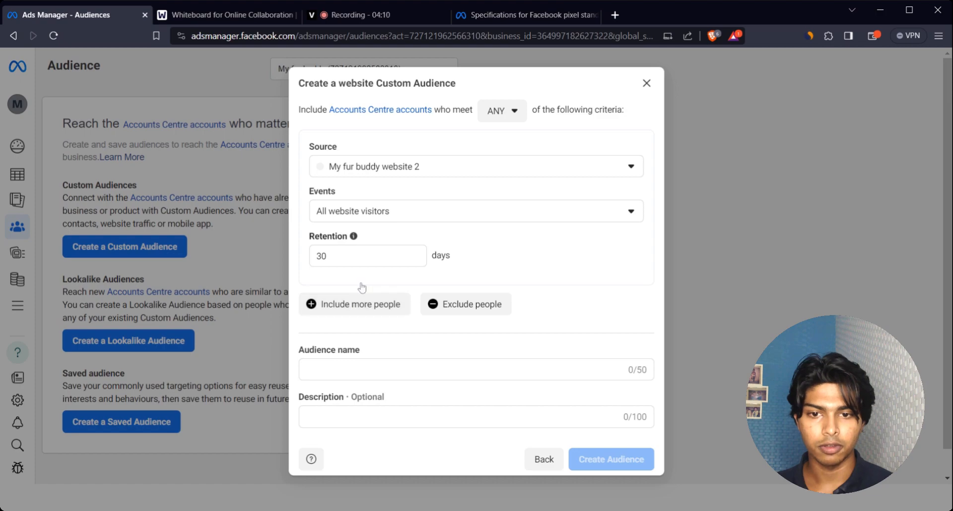
Step: Set the website audience's retention to 180 days
{"action": "left_click", "coordinate": [342, 257]}
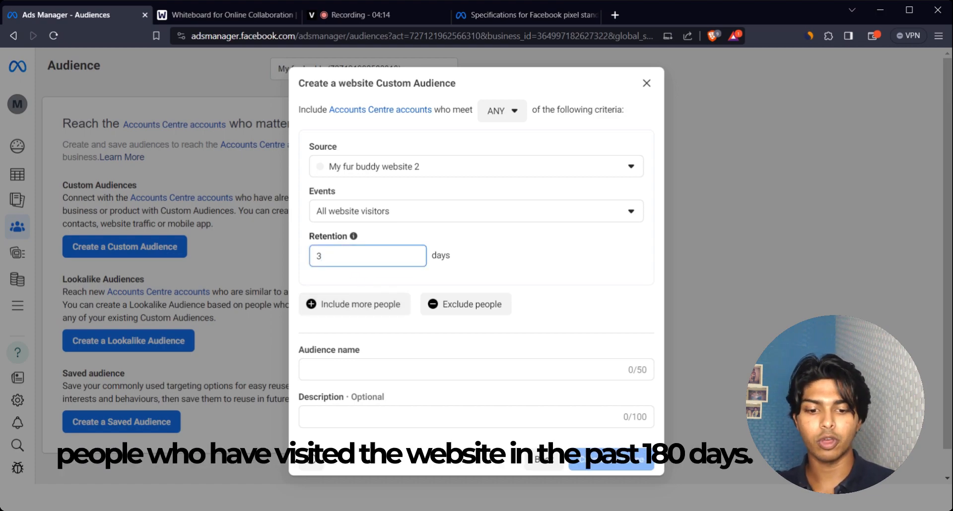
{"action": "type", "text": "180"}
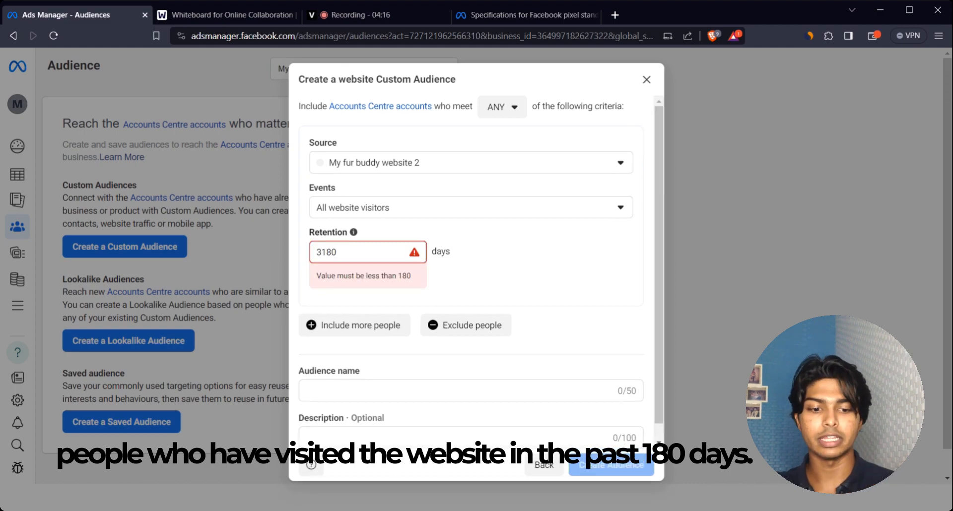
{"action": "key", "text": "BackSpace"}
{"action": "key", "text": "BackSpace"}
{"action": "key", "text": "BackSpace"}
{"action": "key", "text": "BackSpace"}
{"action": "type", "text": "180"}
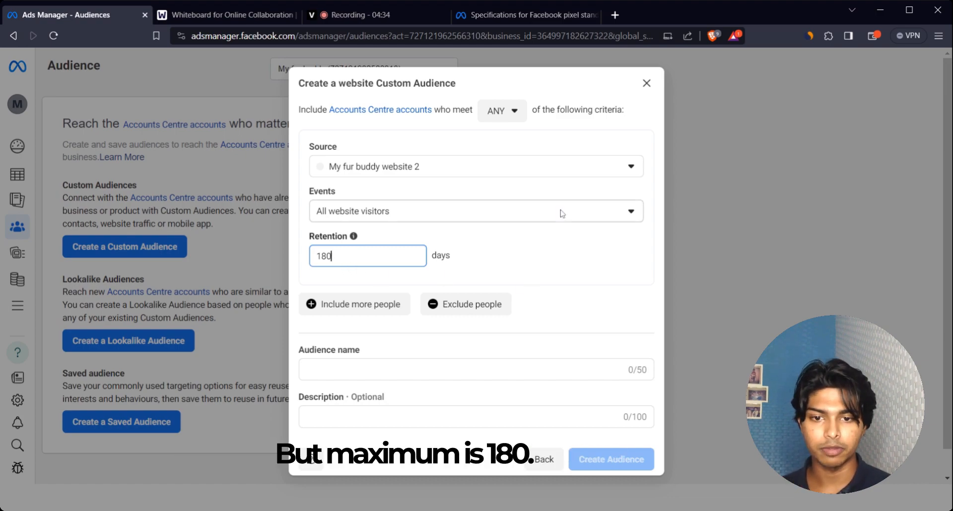
Step: Name the audience "All website visitor - 180 days"
{"action": "left_click", "coordinate": [464, 370]}
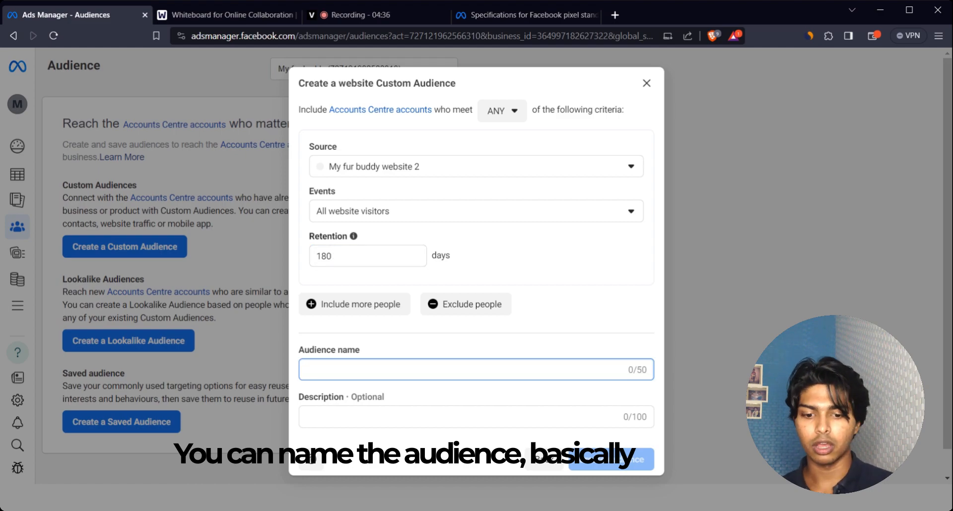
{"action": "type", "text": "All "}
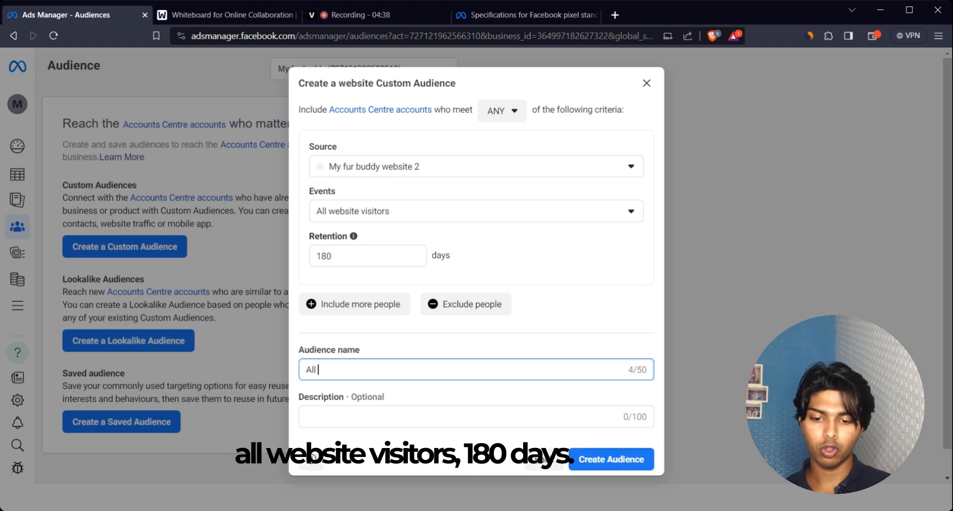
{"action": "type", "text": "wens"}
{"action": "key", "text": "BackSpace"}
{"action": "type", "text": "bsi"}
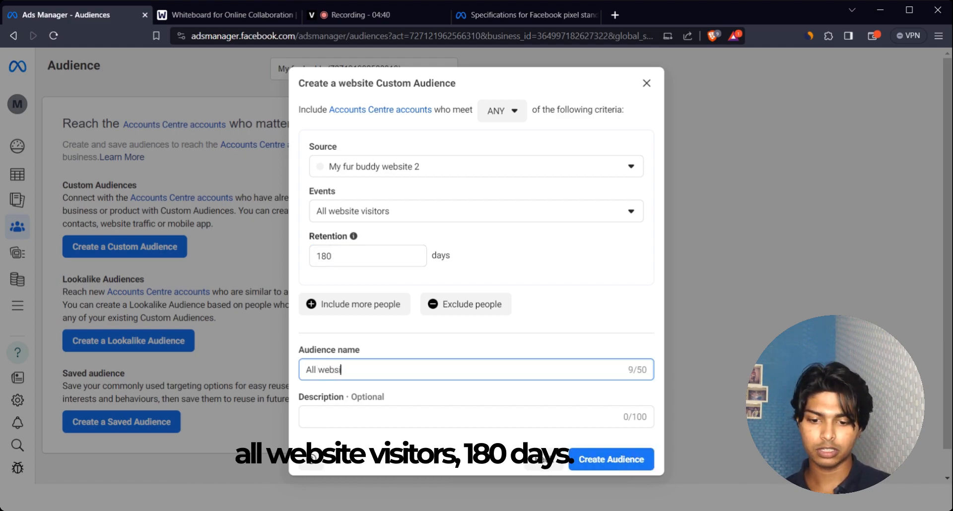
{"action": "type", "text": "te visito"}
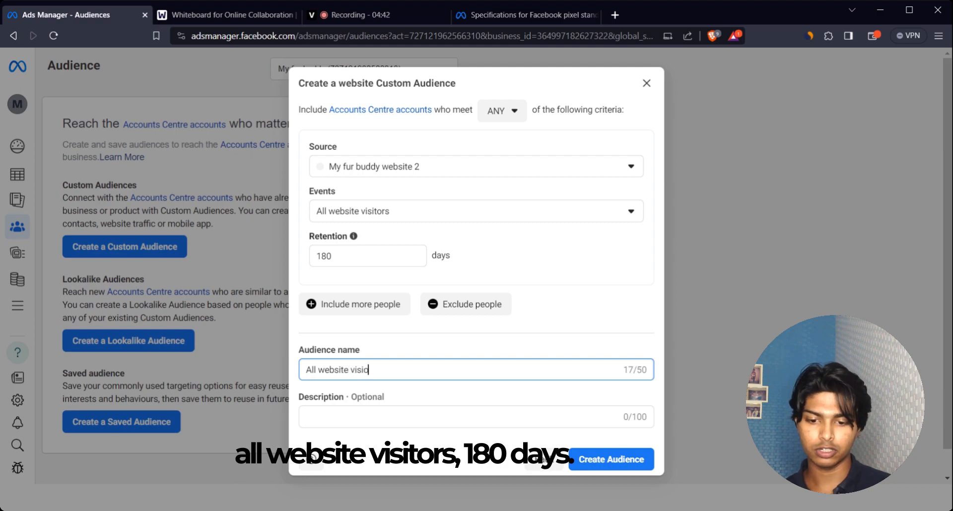
{"action": "type", "text": "r - 1"}
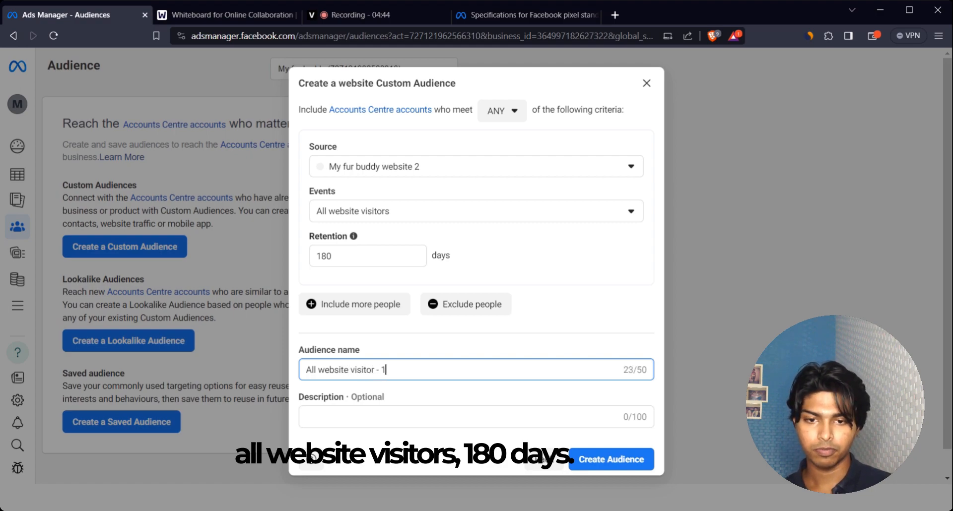
{"action": "type", "text": "80 days"}
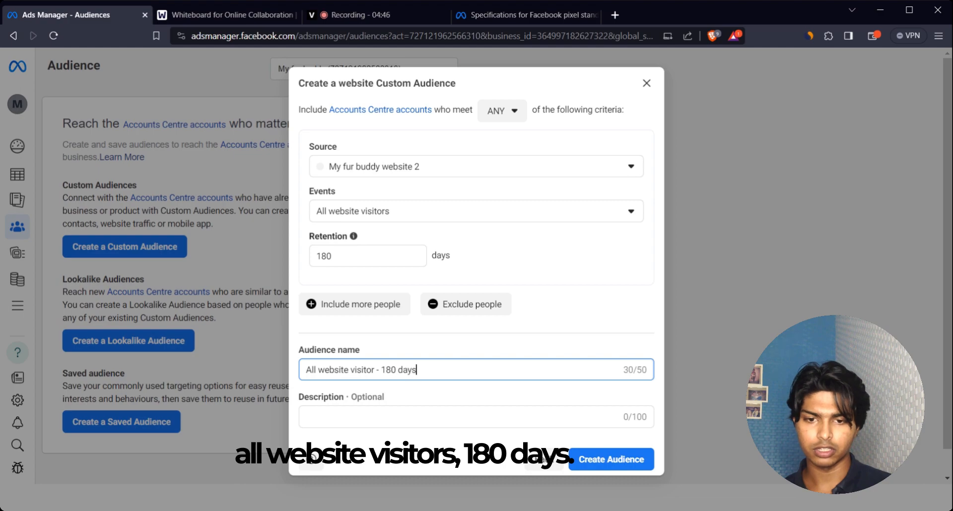
Step: Enter the audience description "ALl the people who visited my website"
{"action": "left_click", "coordinate": [388, 415]}
{"action": "type", "text": "ALl the p"}
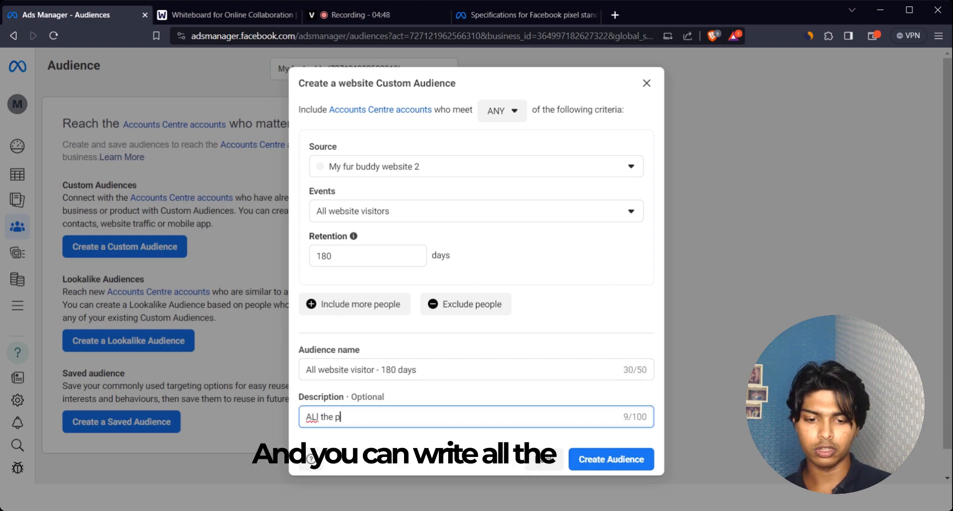
{"action": "type", "text": "eople who visit"}
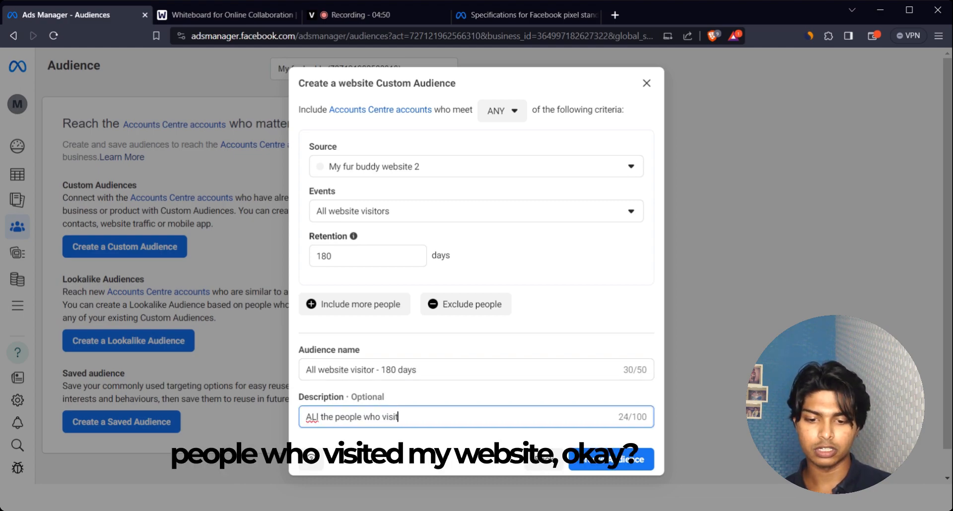
{"action": "type", "text": "ed my we"}
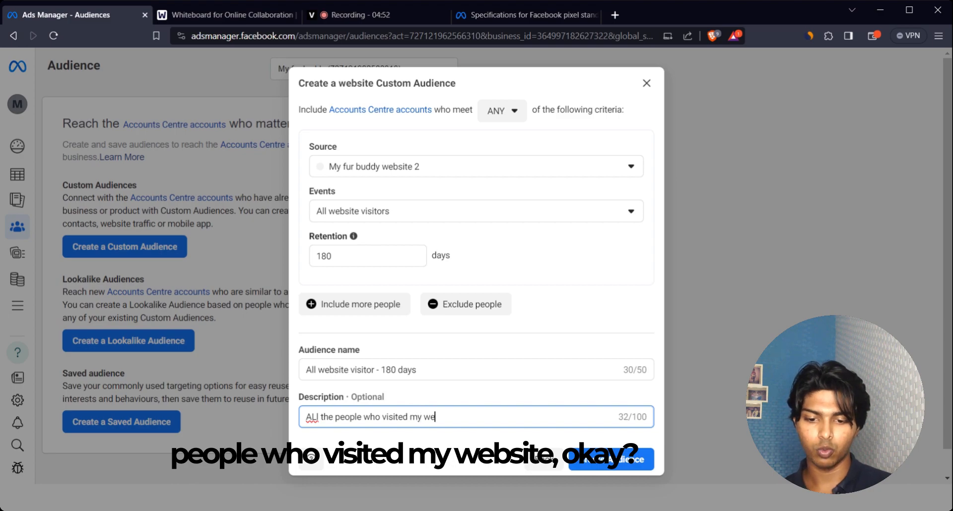
{"action": "type", "text": "bsite"}
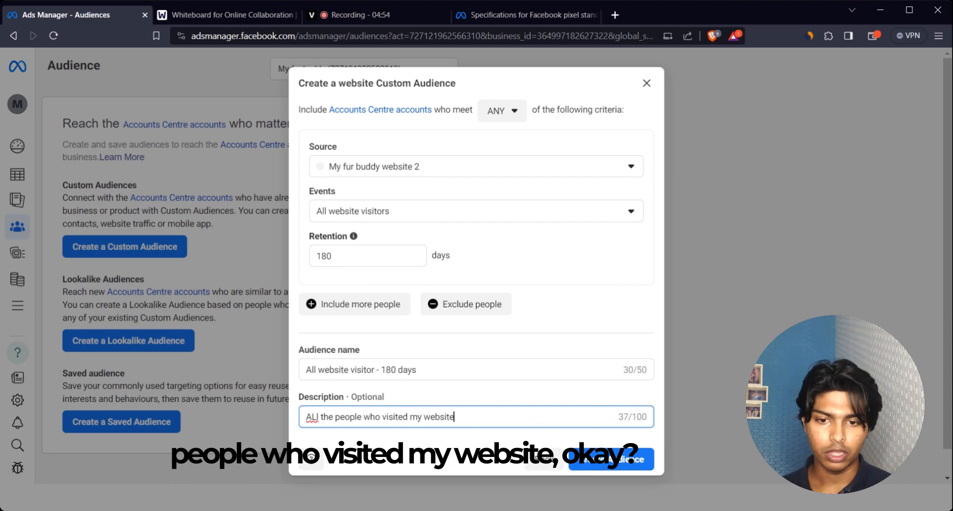
Step: Correct the capitalisation in the audience description and change it to "All the people who visited dog bow page"
{"action": "key", "text": "BackSpace"}
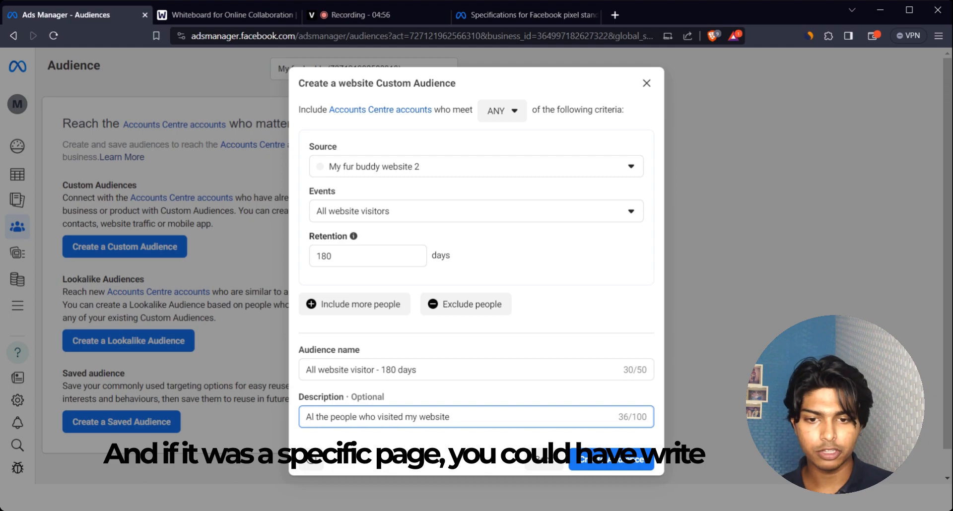
{"action": "type", "text": "l"}
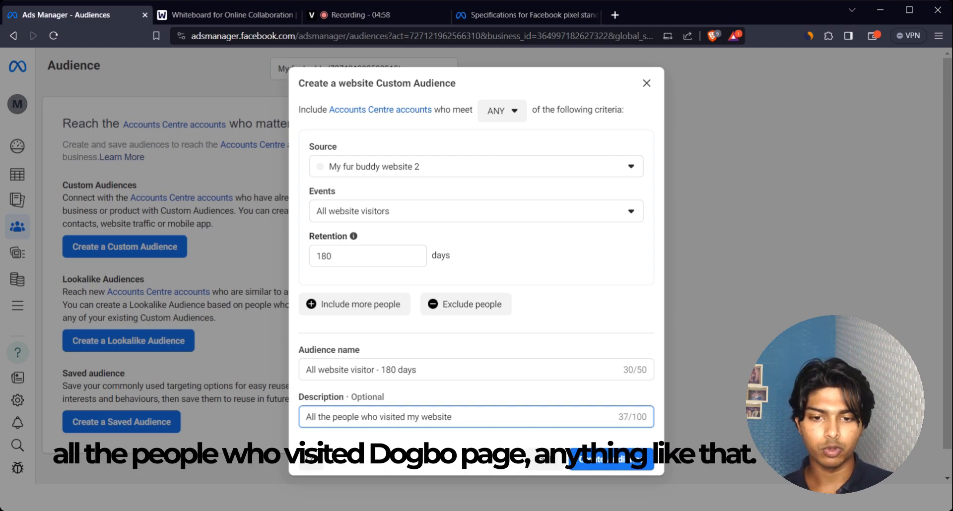
{"action": "left_click_drag", "start_coordinate": [452, 418], "coordinate": [407, 430]}
{"action": "type", "text": "d"}
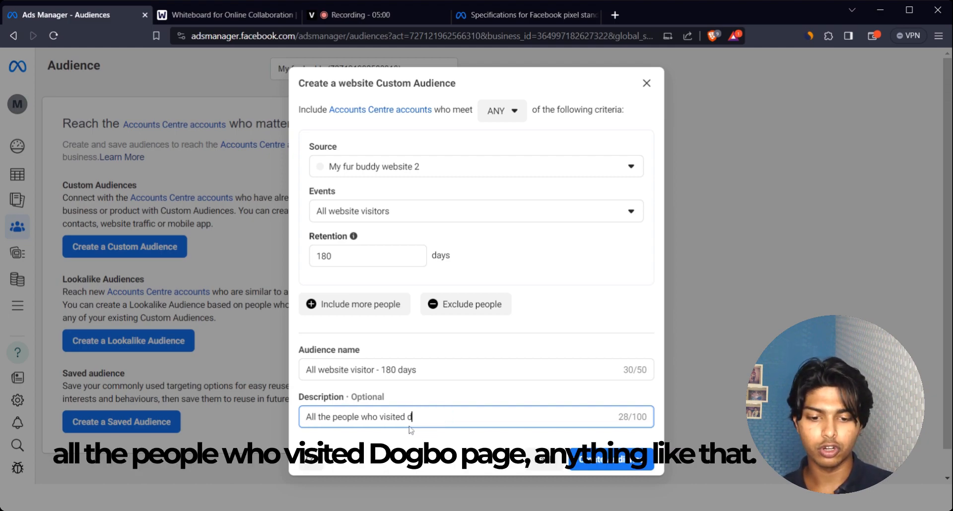
{"action": "type", "text": "og bow"}
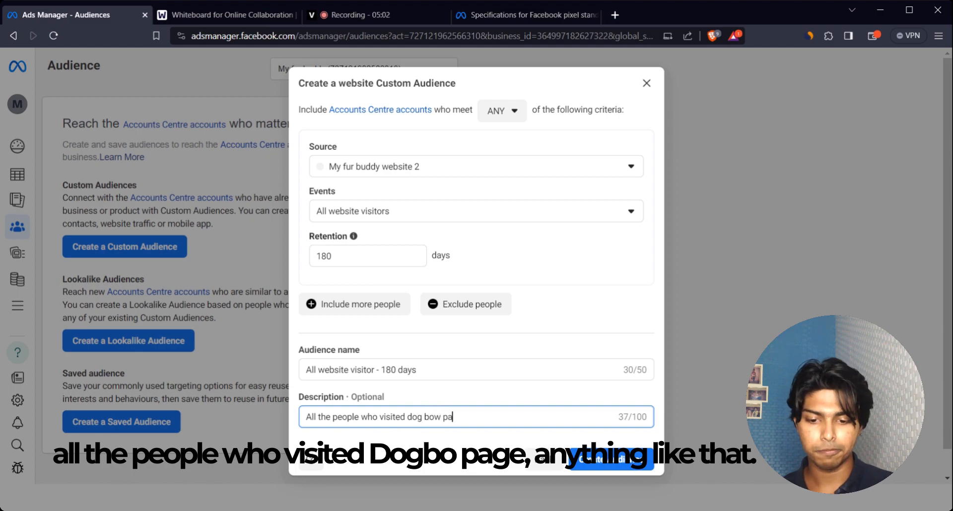
{"action": "type", "text": " page"}
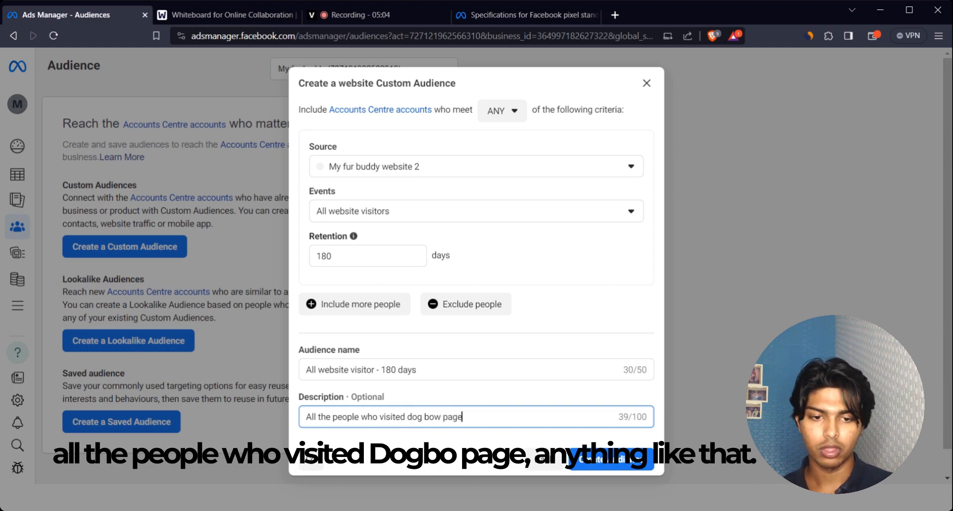
Step: Try an exclusion on the audience for "People who visited specific web pages", leaving its URL value empty
{"action": "left_click", "coordinate": [412, 218]}
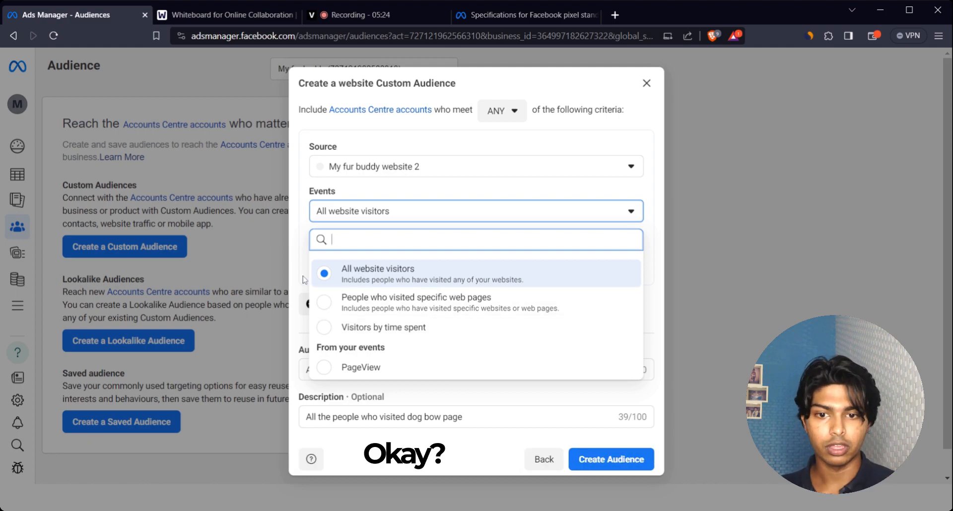
{"action": "left_click", "coordinate": [298, 307]}
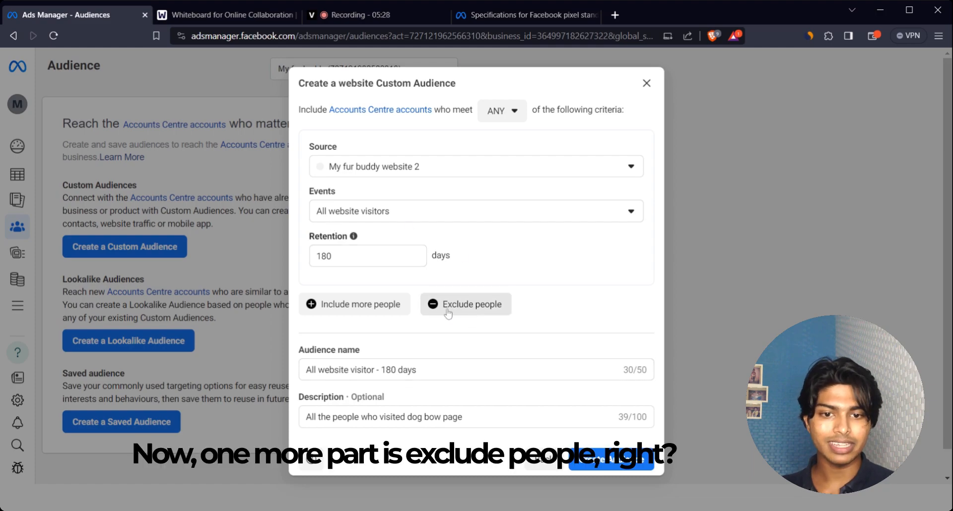
{"action": "left_click", "coordinate": [449, 309]}
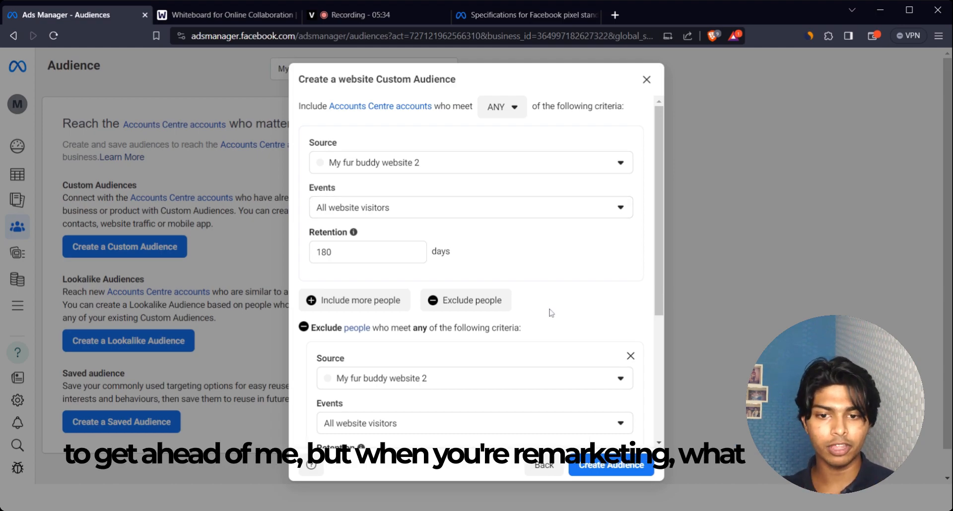
{"action": "scroll", "coordinate": [551, 312], "scroll_direction": "down", "scroll_amount": 1}
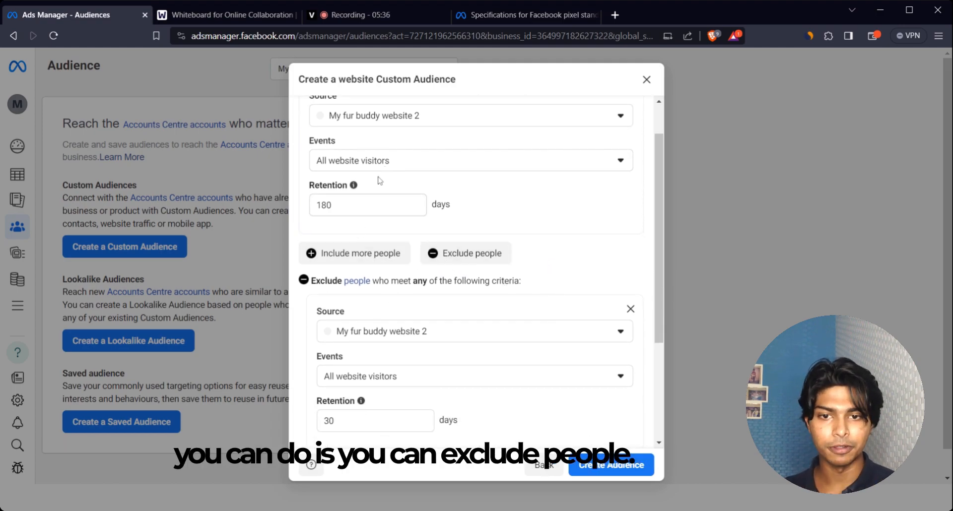
{"action": "scroll", "coordinate": [379, 181], "scroll_direction": "up", "scroll_amount": 1}
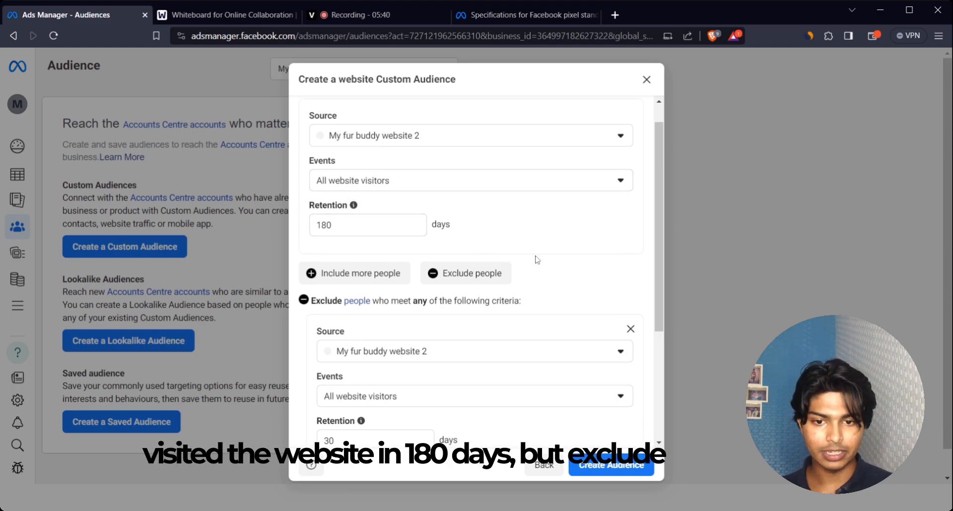
{"action": "scroll", "coordinate": [537, 260], "scroll_direction": "down", "scroll_amount": 3}
{"action": "left_click", "coordinate": [360, 268]}
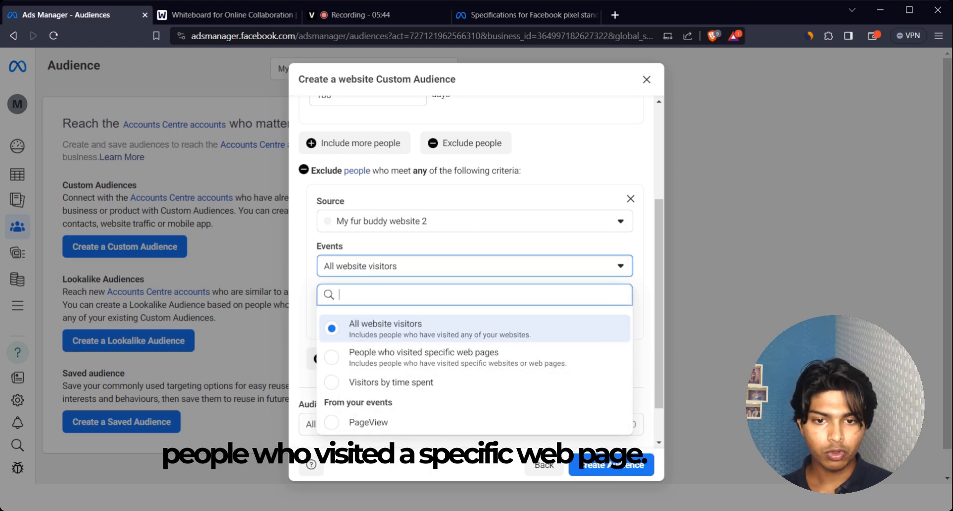
{"action": "left_click", "coordinate": [333, 364]}
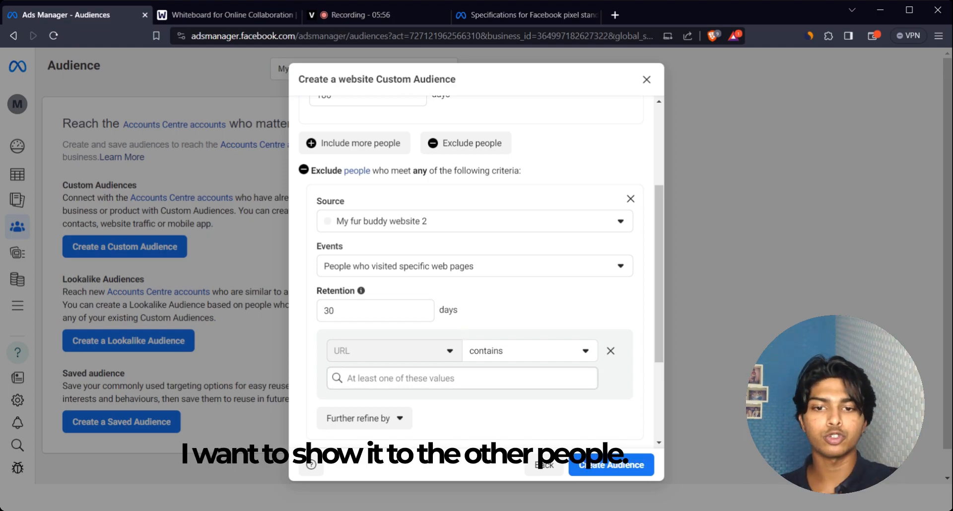
{"action": "left_click", "coordinate": [462, 378]}
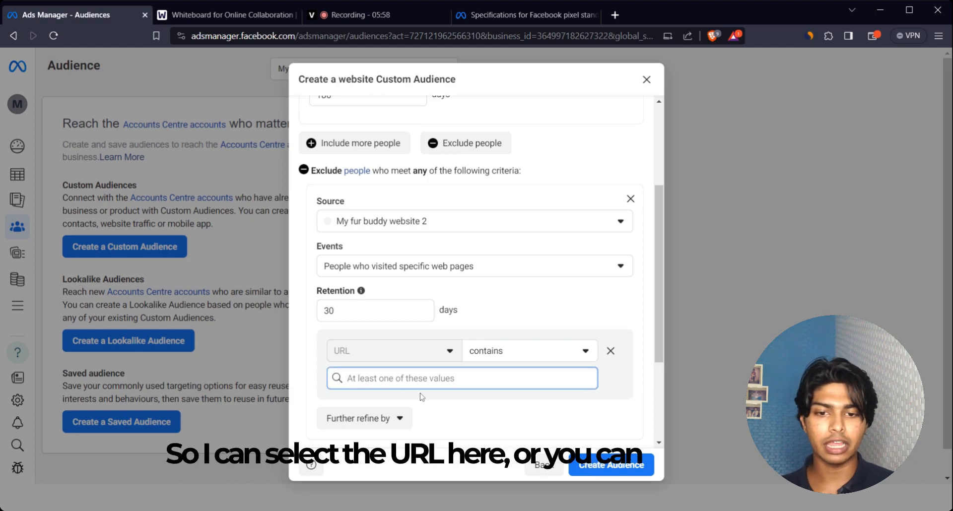
Step: Switch the exclusion's event to "All website visitors" and back to "People who visited specific web pages", and remove the exclusion
{"action": "left_click", "coordinate": [511, 268]}
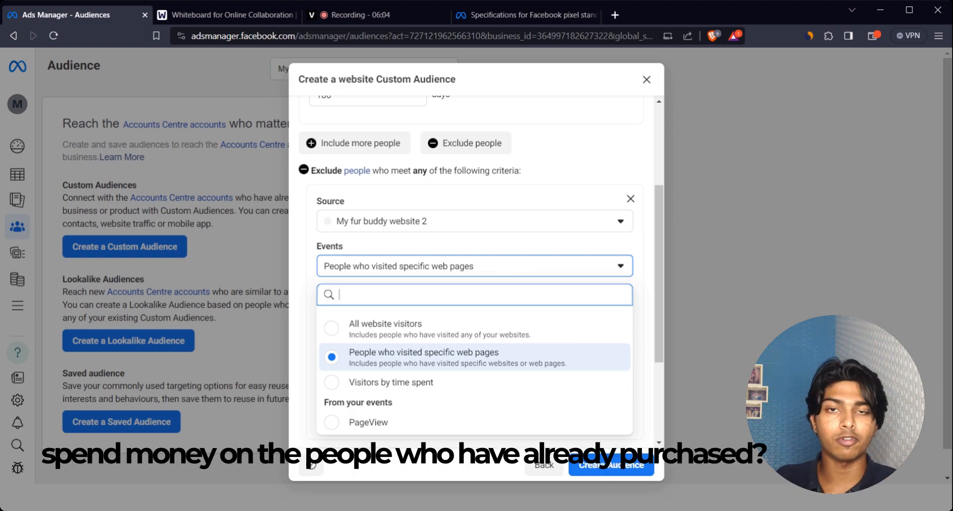
{"action": "left_click", "coordinate": [327, 331]}
{"action": "left_click", "coordinate": [391, 270]}
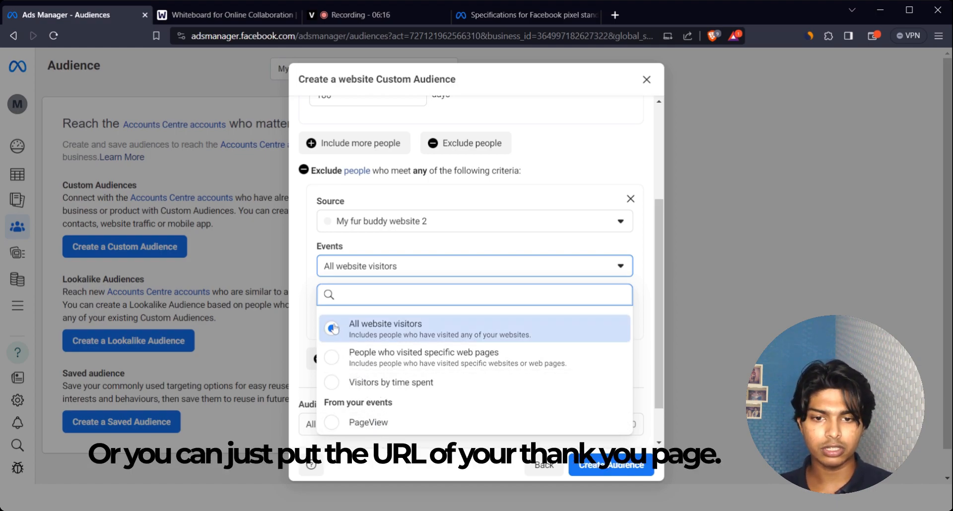
{"action": "left_click", "coordinate": [346, 363]}
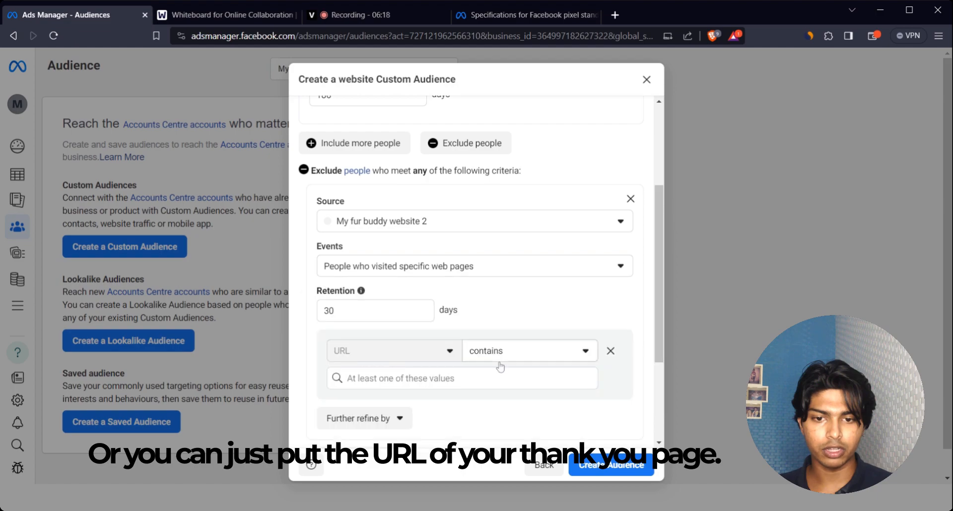
{"action": "left_click", "coordinate": [501, 370]}
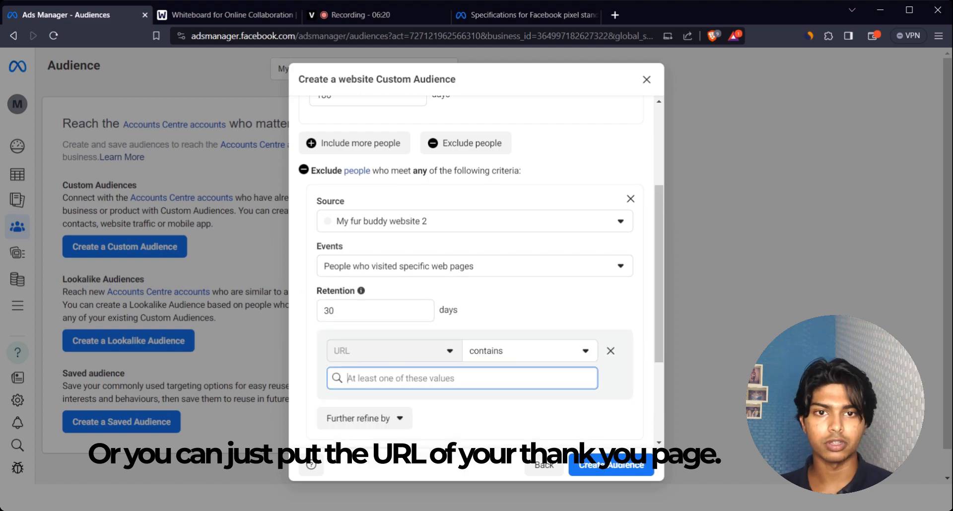
{"action": "scroll", "coordinate": [530, 195], "scroll_direction": "up", "scroll_amount": 2}
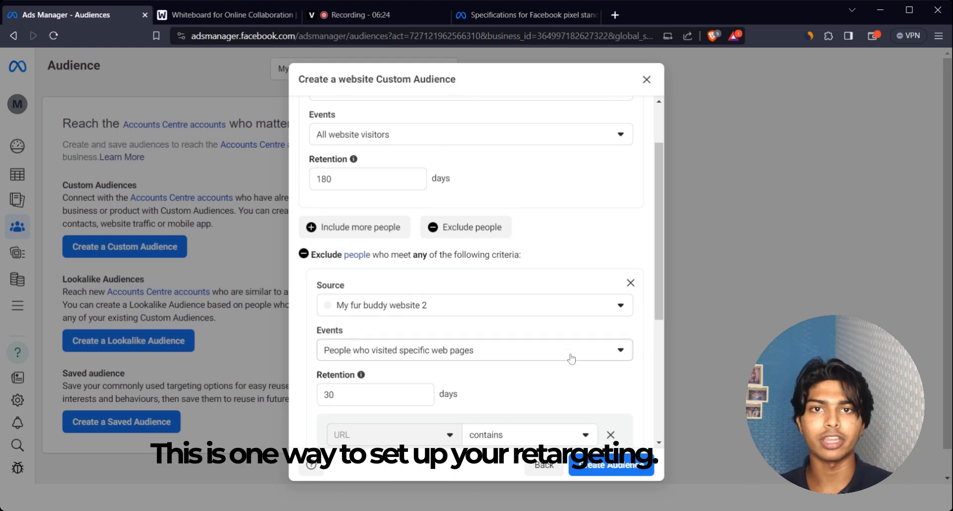
{"action": "left_click", "coordinate": [630, 283]}
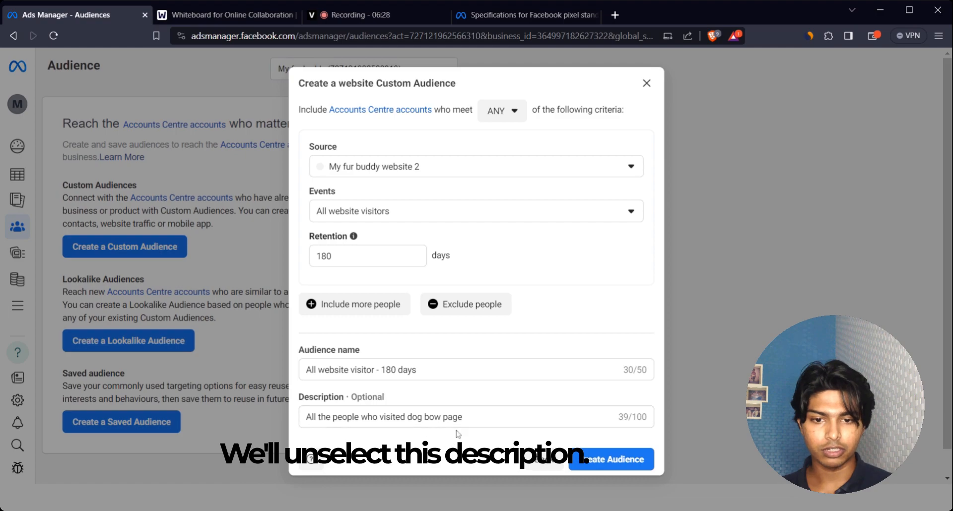
Step: Clear the audience description and create the website custom audience
{"action": "left_click_drag", "start_coordinate": [462, 418], "coordinate": [270, 422]}
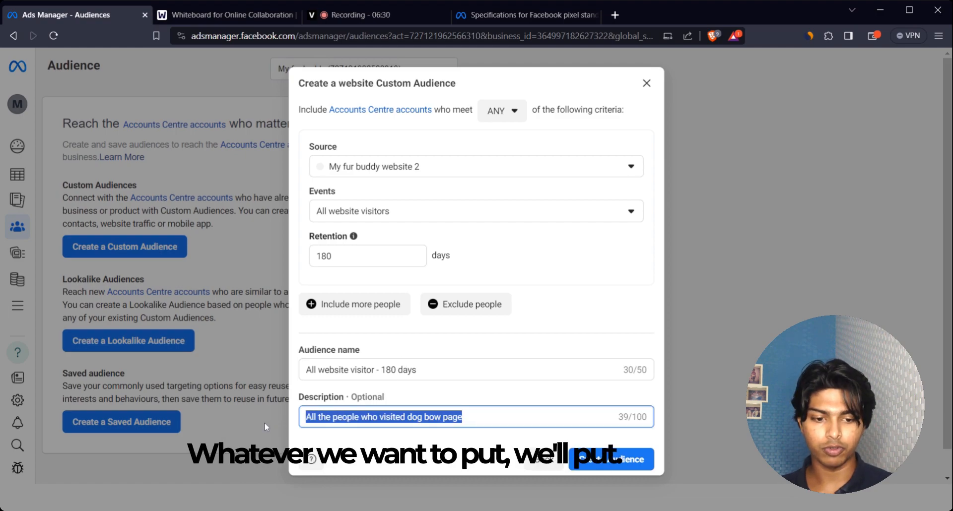
{"action": "key", "text": "BackSpace"}
{"action": "left_click", "coordinate": [606, 470]}
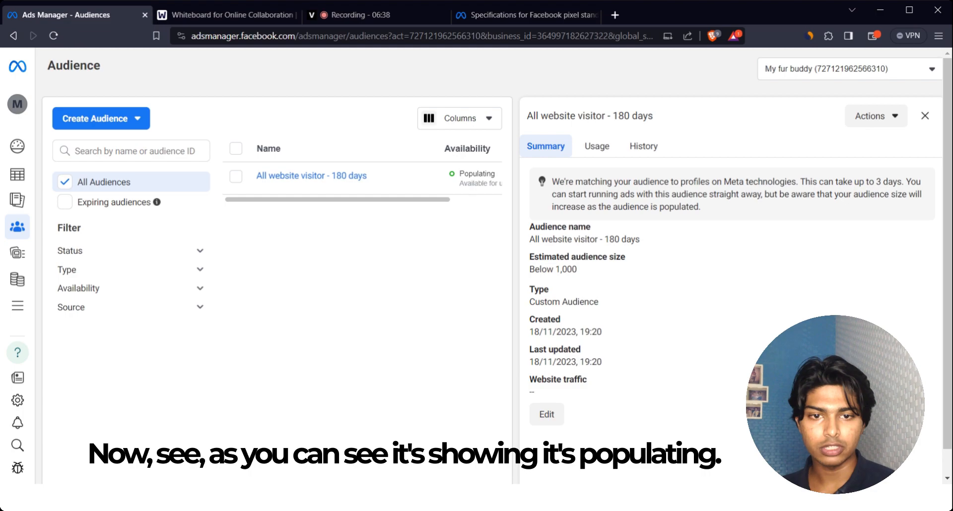
Step: Close the new audience's details and check its availability status in the audience list
{"action": "scroll", "coordinate": [447, 178], "scroll_direction": "right", "scroll_amount": 3}
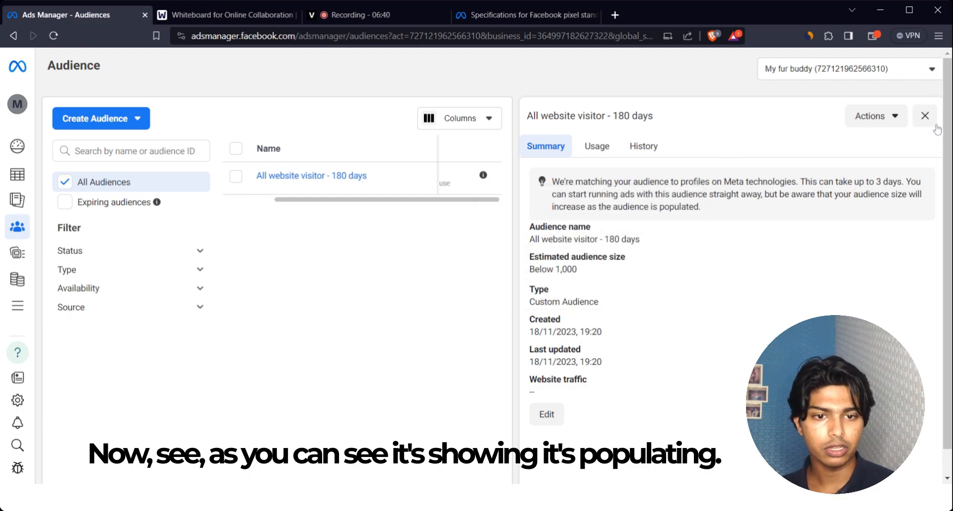
{"action": "left_click", "coordinate": [925, 116]}
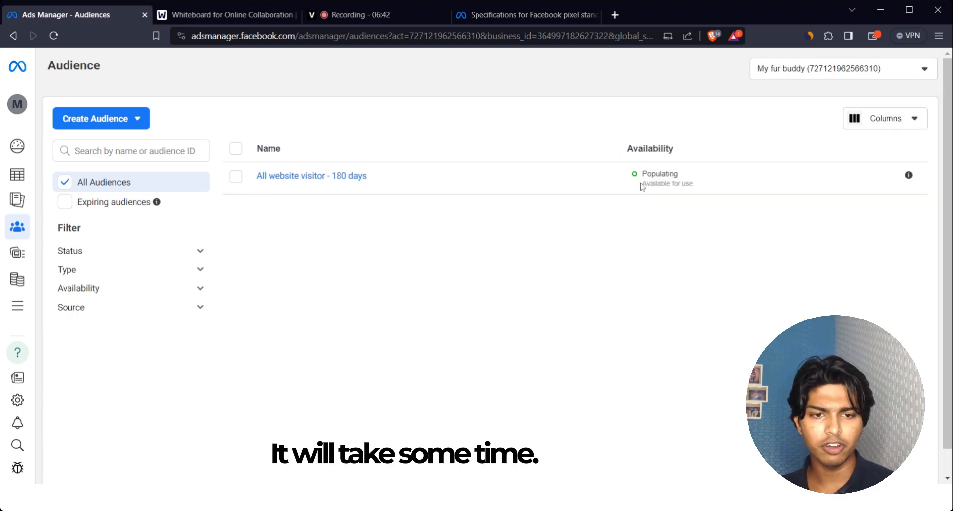
{"action": "left_click_drag", "start_coordinate": [643, 174], "coordinate": [685, 175]}
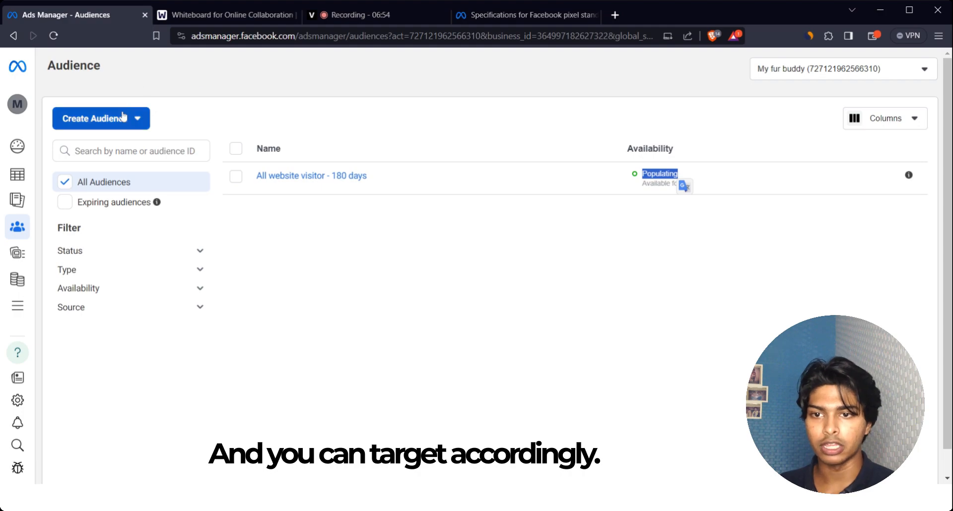
Step: Reopen the Audiences page and dismiss the ad blocker notice
{"action": "mouse_move", "coordinate": [19, 224]}
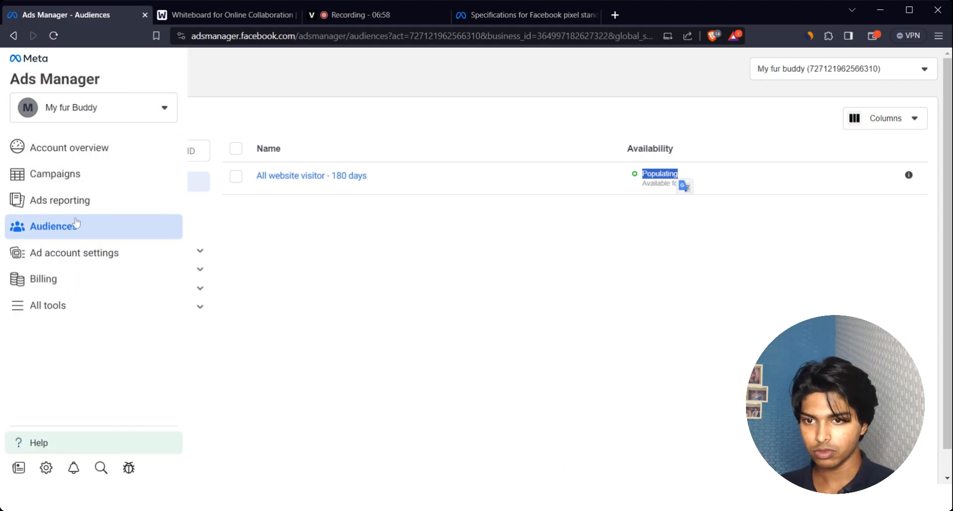
{"action": "left_click", "coordinate": [72, 228]}
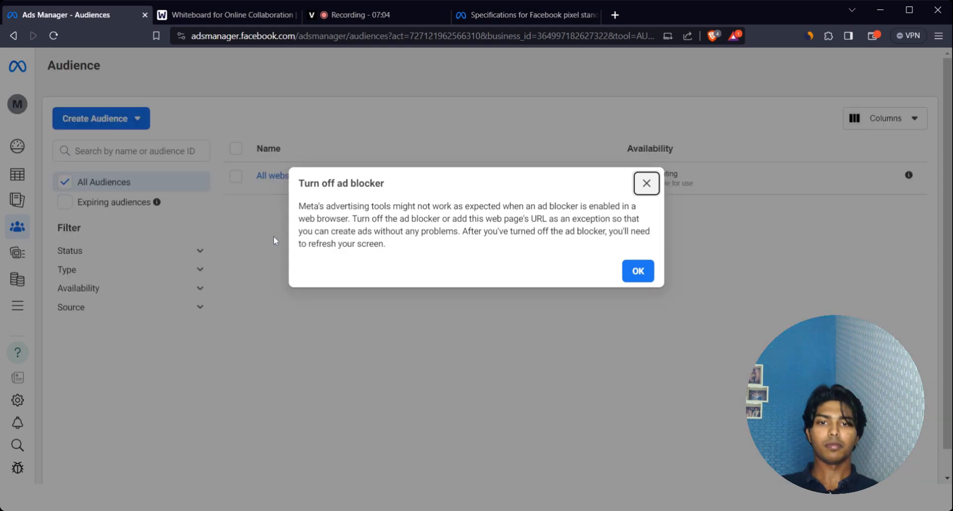
{"action": "left_click", "coordinate": [647, 184]}
Step: Start creating a lookalike audience
{"action": "left_click", "coordinate": [129, 123]}
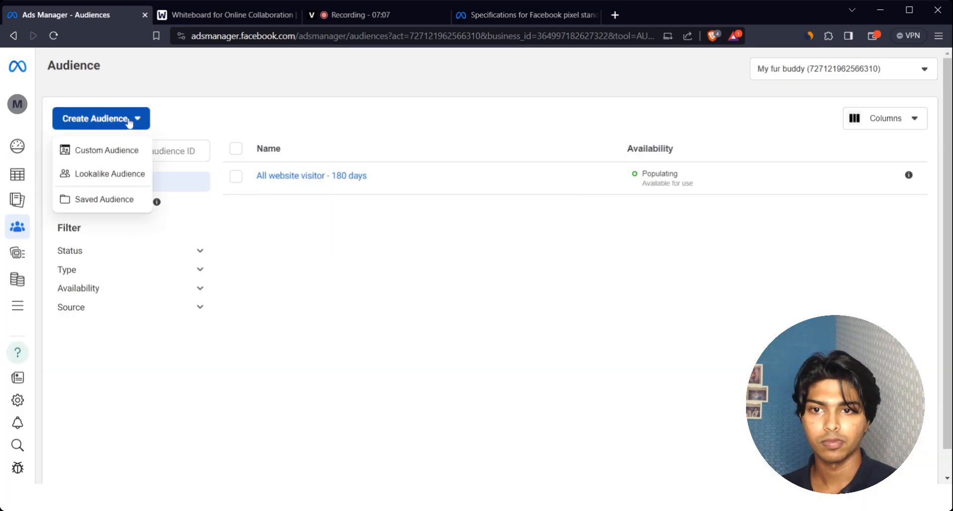
{"action": "left_click", "coordinate": [245, 78]}
{"action": "left_click", "coordinate": [88, 128]}
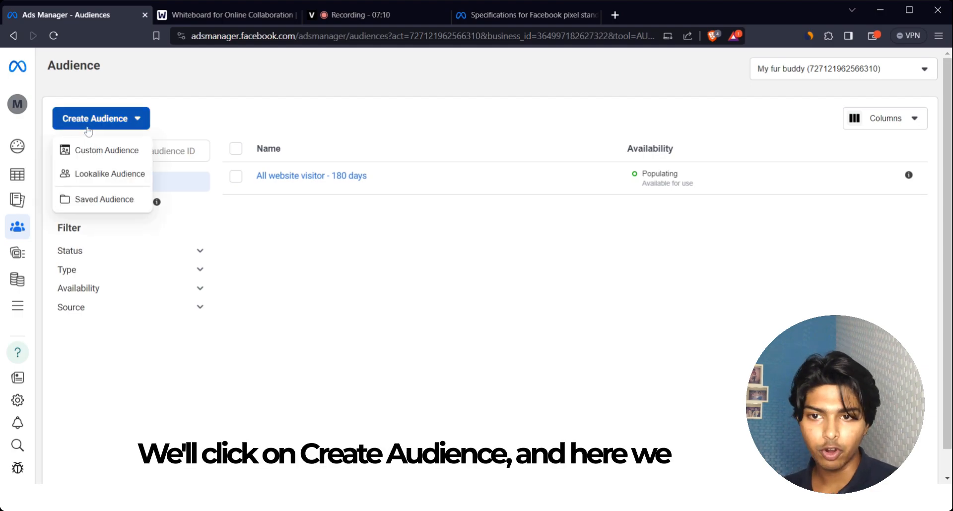
{"action": "left_click", "coordinate": [109, 175]}
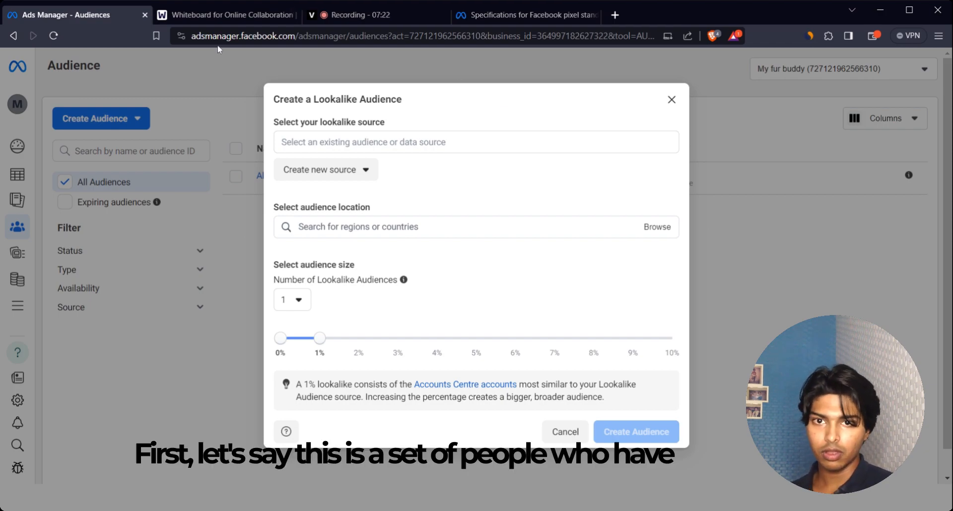
Step: Switch to Web whiteboard and hand-draw a circle containing "Purch 1000" in an empty area below the funnel diagram
{"action": "left_click", "coordinate": [226, 14]}
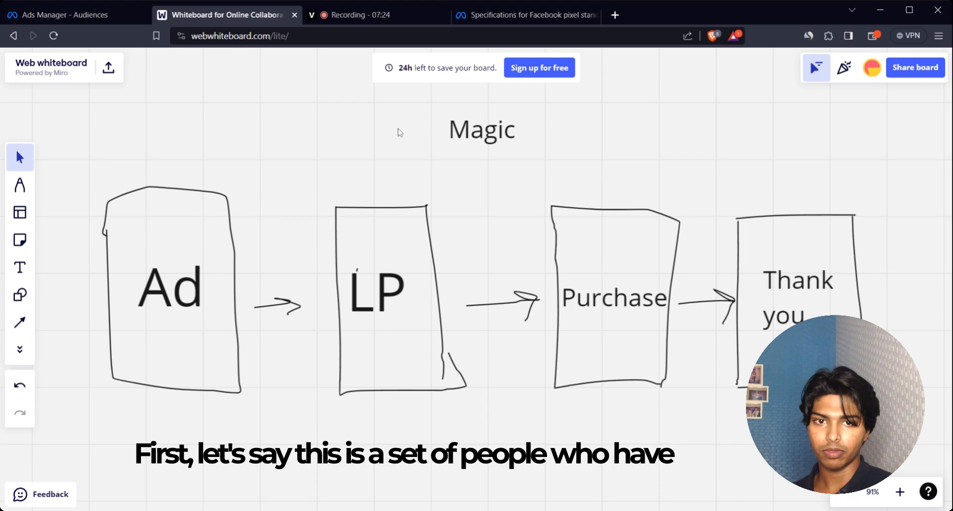
{"action": "scroll", "coordinate": [135, 387], "scroll_direction": "down", "scroll_amount": 10}
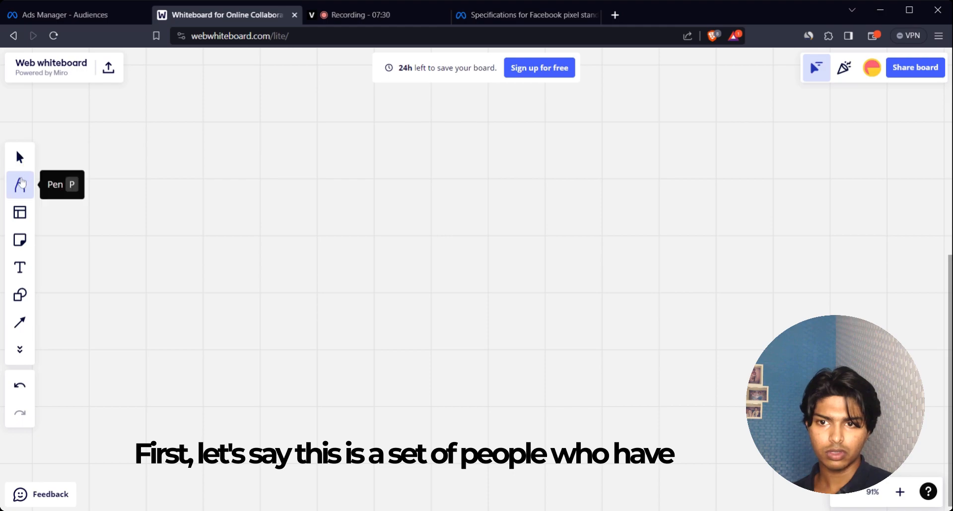
{"action": "left_click", "coordinate": [21, 185]}
{"action": "mouse_move", "coordinate": [265, 255]}
{"action": "left_mouse_down"}
{"action": "mouse_move", "coordinate": [242, 258]}
{"action": "mouse_move", "coordinate": [300, 268]}
{"action": "mouse_move", "coordinate": [247, 260]}
{"action": "left_mouse_up"}
{"action": "mouse_move", "coordinate": [247, 297]}
{"action": "left_mouse_down"}
{"action": "mouse_move", "coordinate": [253, 313]}
{"action": "mouse_move", "coordinate": [257, 296]}
{"action": "mouse_move", "coordinate": [268, 348]}
{"action": "mouse_move", "coordinate": [285, 325]}
{"action": "mouse_move", "coordinate": [279, 332]}
{"action": "left_mouse_up"}
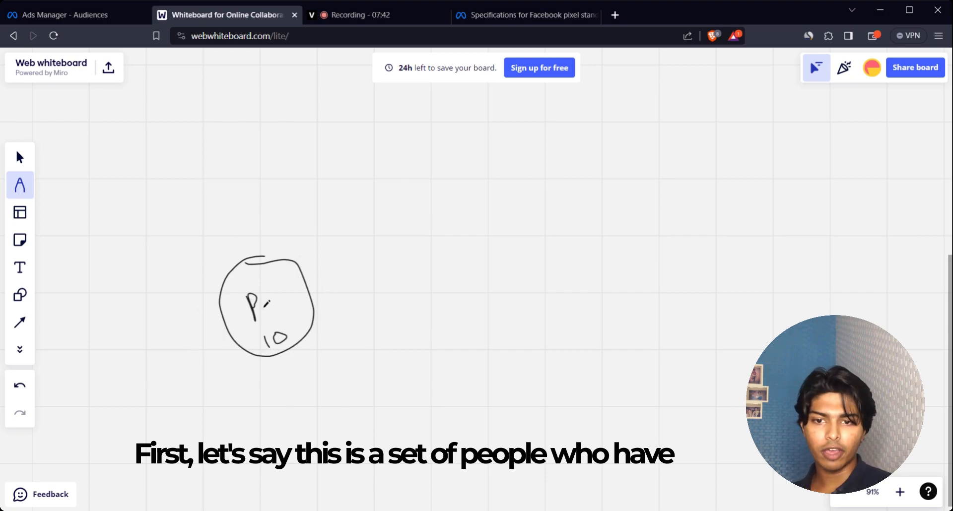
{"action": "mouse_move", "coordinate": [259, 305]}
{"action": "left_mouse_down"}
{"action": "mouse_move", "coordinate": [261, 317]}
{"action": "mouse_move", "coordinate": [268, 305]}
{"action": "mouse_move", "coordinate": [278, 315]}
{"action": "mouse_move", "coordinate": [300, 298]}
{"action": "mouse_move", "coordinate": [288, 332]}
{"action": "mouse_move", "coordinate": [311, 320]}
{"action": "mouse_move", "coordinate": [308, 312]}
{"action": "left_mouse_up"}
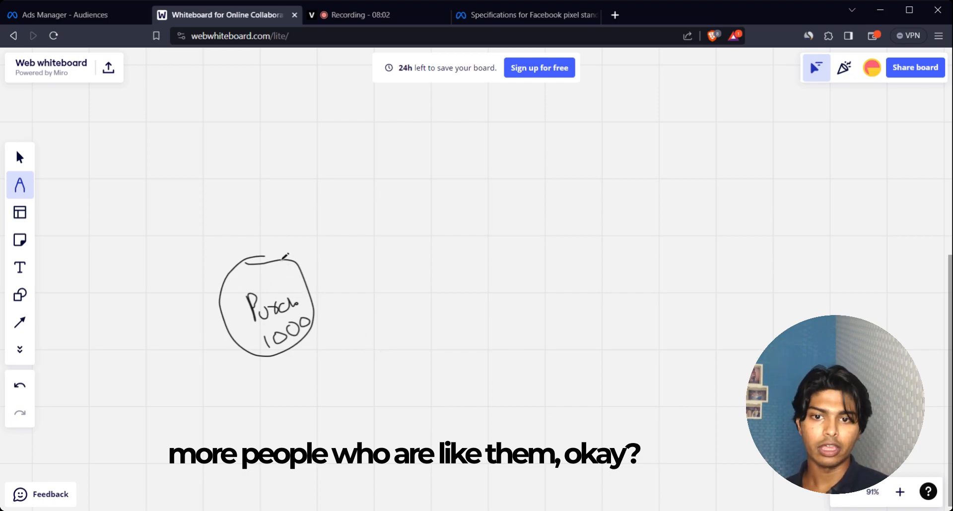
Step: Draw three branching lines outward from the "Purch 1000" circle: one curving upward, one horizontal and one downward
{"action": "left_click_drag", "start_coordinate": [282, 259], "coordinate": [375, 137]}
{"action": "left_click_drag", "start_coordinate": [308, 298], "coordinate": [549, 297]}
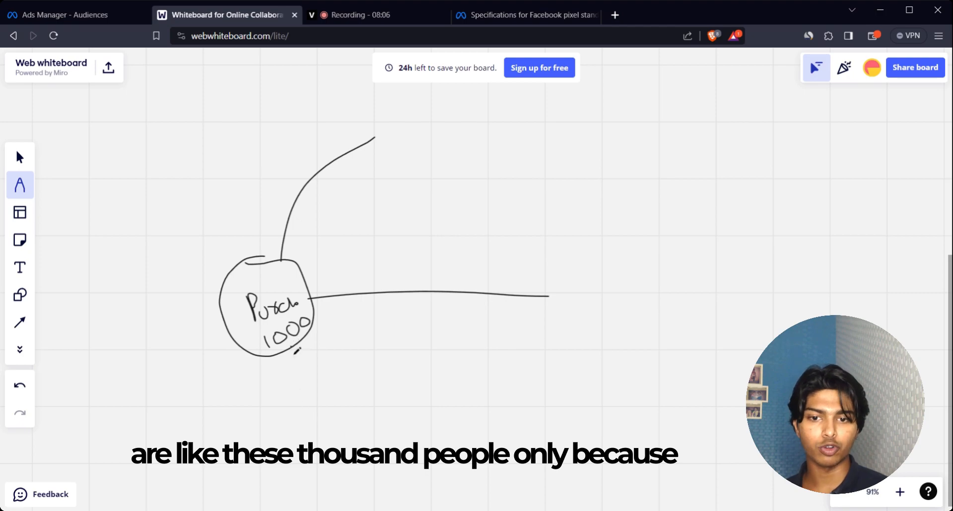
{"action": "left_click_drag", "start_coordinate": [290, 349], "coordinate": [311, 467]}
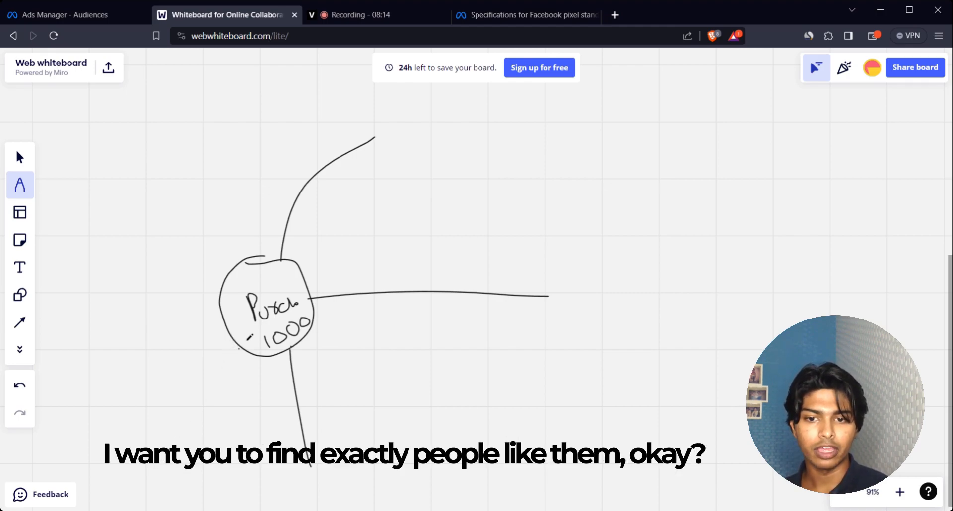
Step: Draw three more lines outward from the "Purch 1000" circle: one toward the lower left, one left and one toward the upper left
{"action": "left_click_drag", "start_coordinate": [241, 350], "coordinate": [201, 434]}
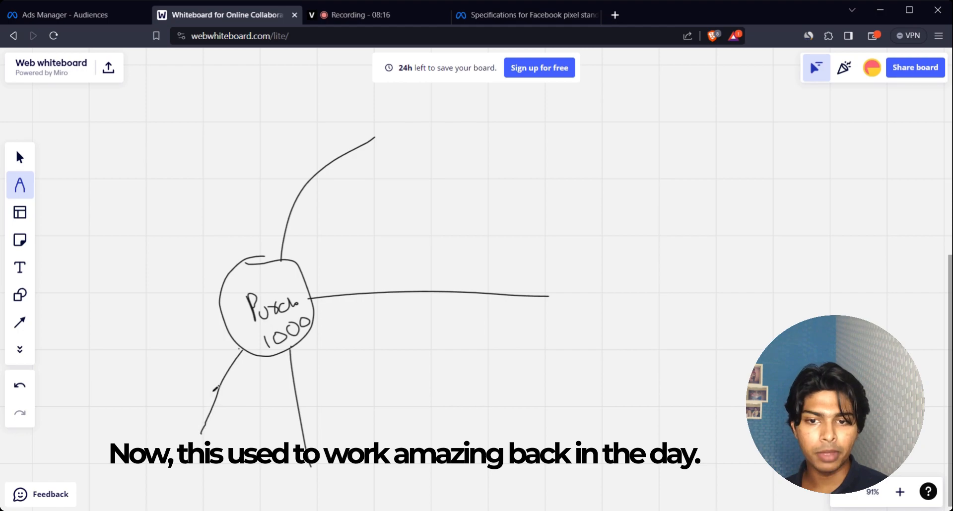
{"action": "left_click_drag", "start_coordinate": [222, 313], "coordinate": [79, 334]}
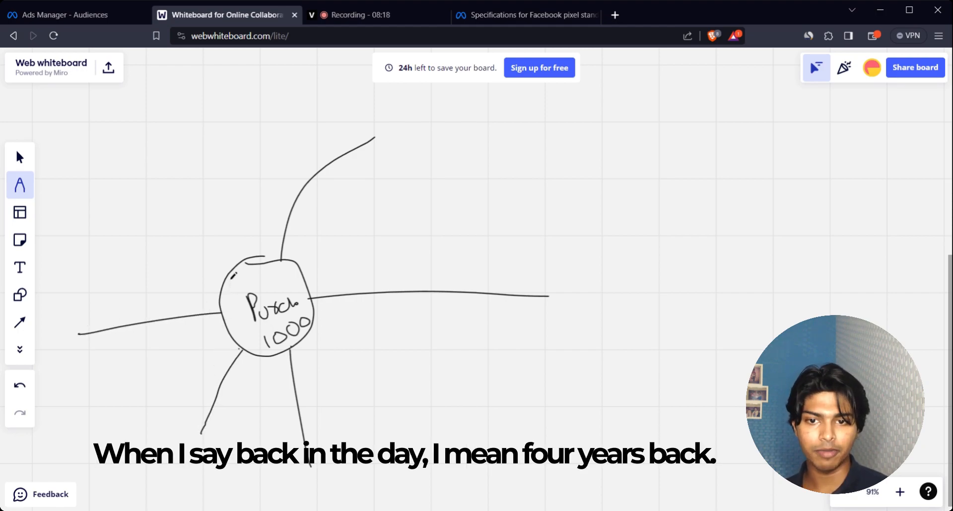
{"action": "left_click_drag", "start_coordinate": [238, 266], "coordinate": [105, 172]}
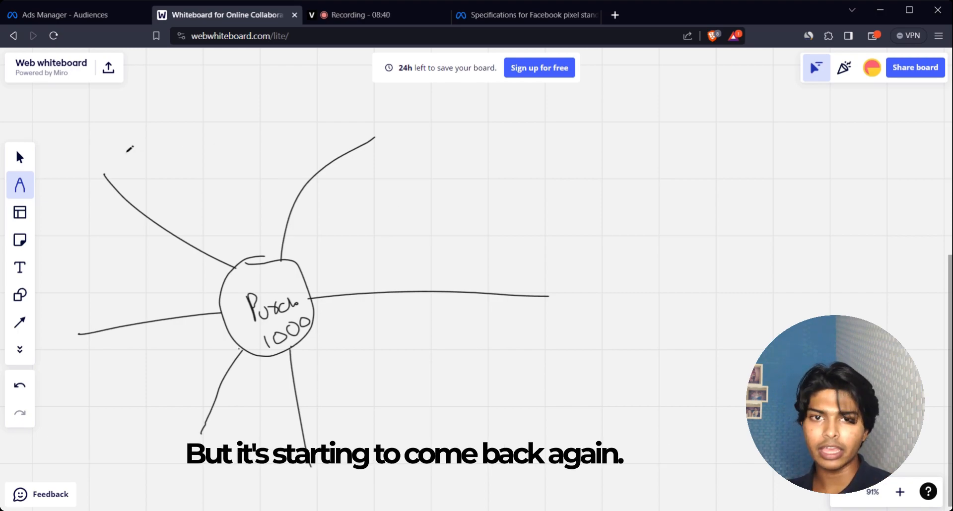
Step: Switch to Ads Manager and select the "All website visitor - 180 days" custom audience as the lookalike source
{"action": "left_click", "coordinate": [87, 20]}
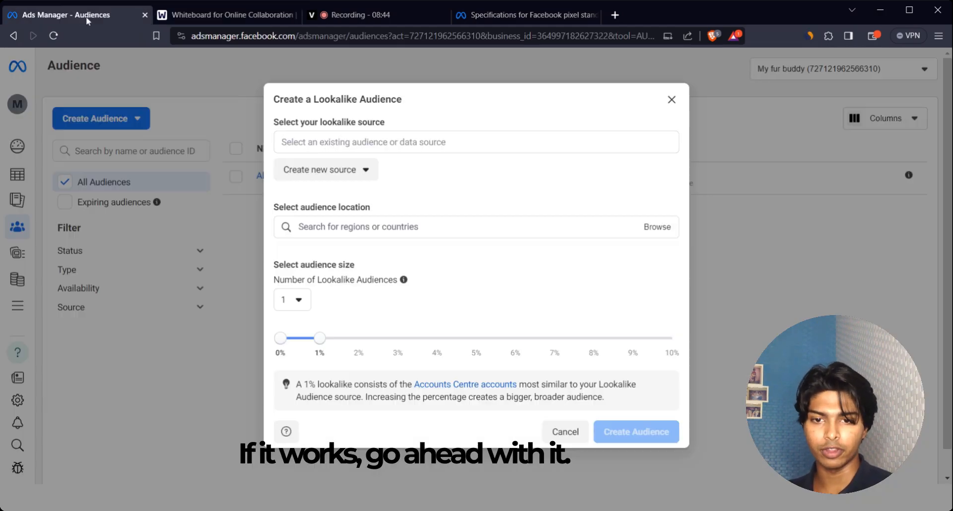
{"action": "left_click", "coordinate": [378, 143]}
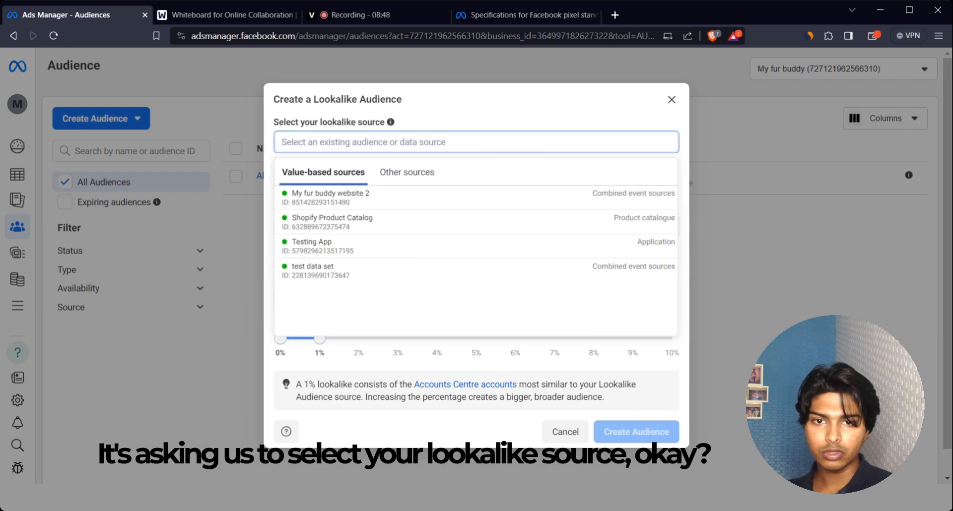
{"action": "mouse_move", "coordinate": [376, 194]}
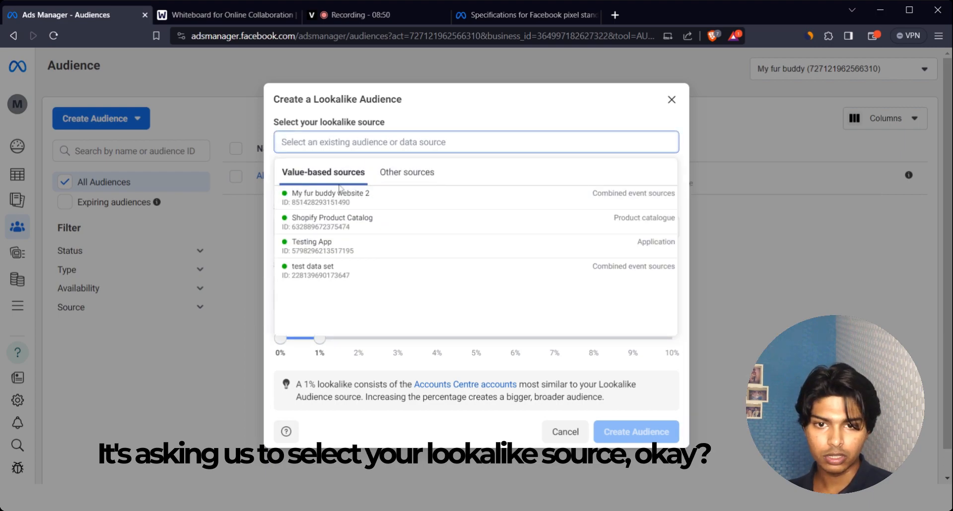
{"action": "left_click", "coordinate": [387, 173]}
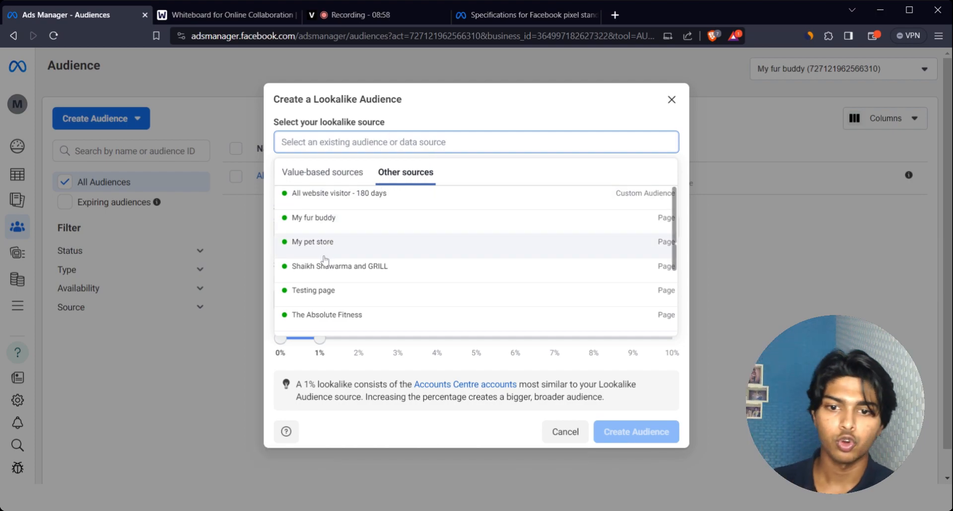
{"action": "scroll", "coordinate": [323, 248], "scroll_direction": "down", "scroll_amount": 3}
{"action": "scroll", "coordinate": [324, 260], "scroll_direction": "up", "scroll_amount": 3}
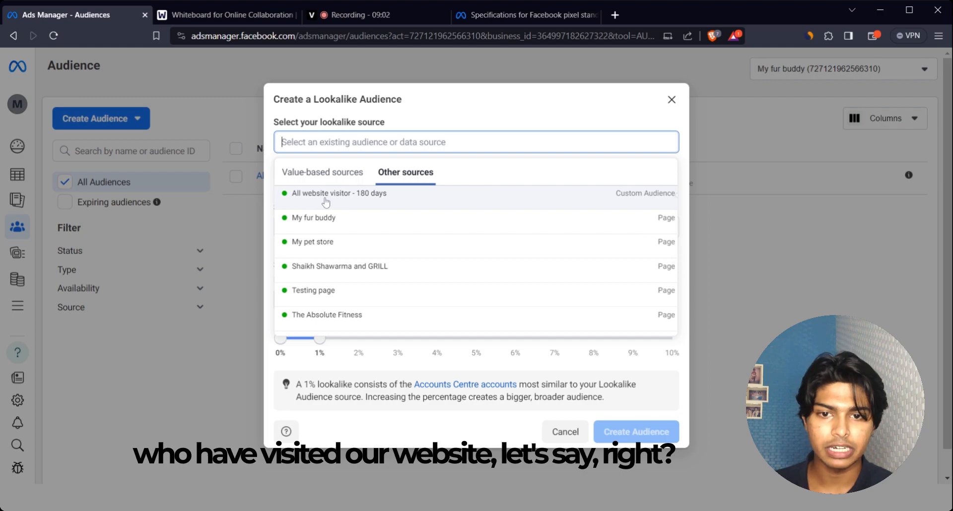
{"action": "left_click", "coordinate": [325, 199]}
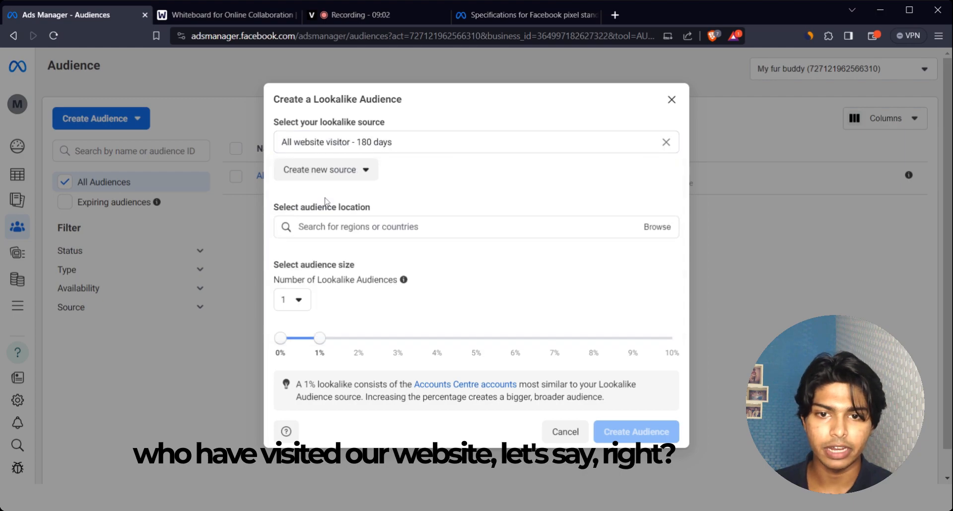
Step: View the custom audience options for creating a new lookalike source, and close the source selection without choosing one
{"action": "left_click", "coordinate": [365, 170]}
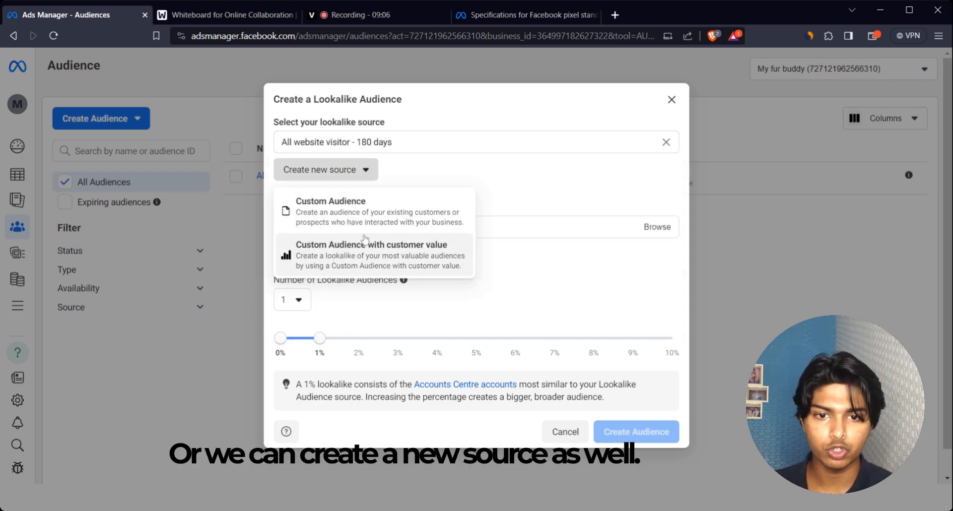
{"action": "left_click", "coordinate": [345, 222]}
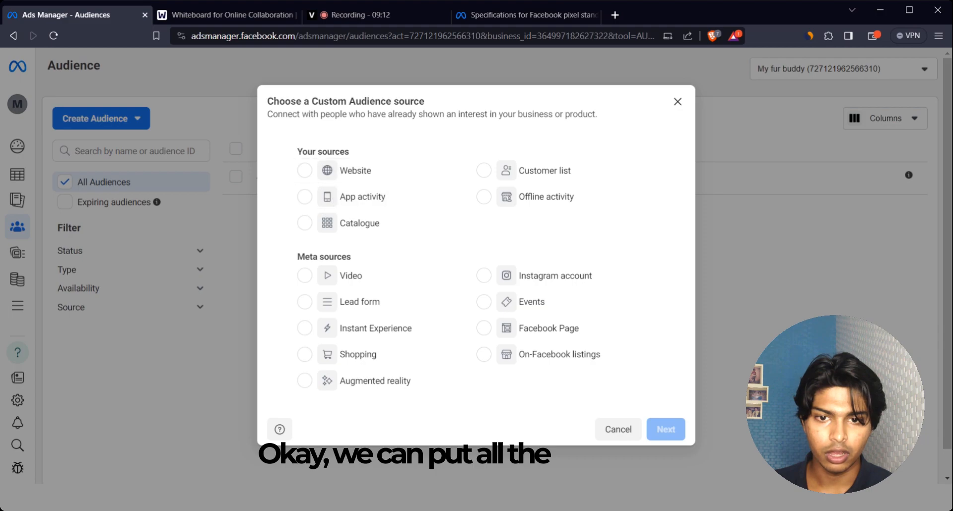
{"action": "left_click", "coordinate": [678, 102]}
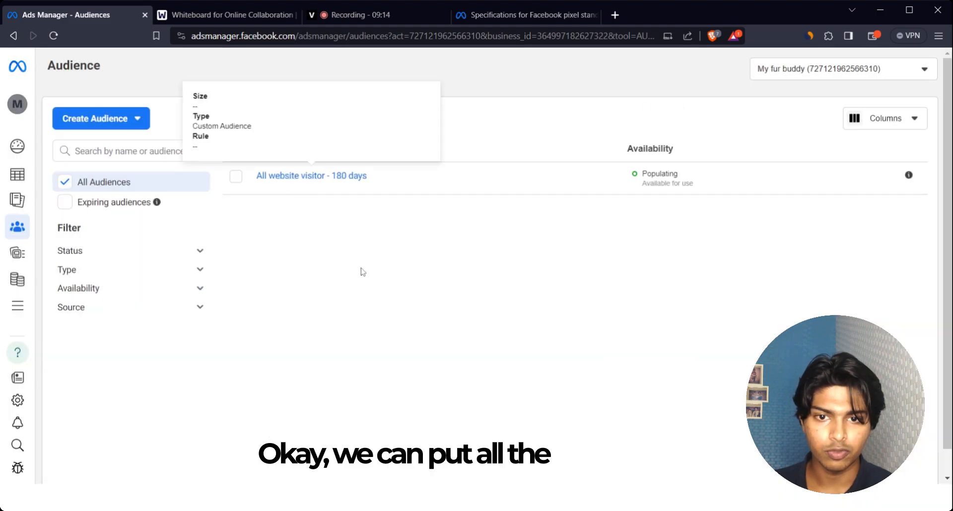
Step: Start a new lookalike audience with the "All website visitor - 180 days" custom audience as its source
{"action": "left_click", "coordinate": [109, 115]}
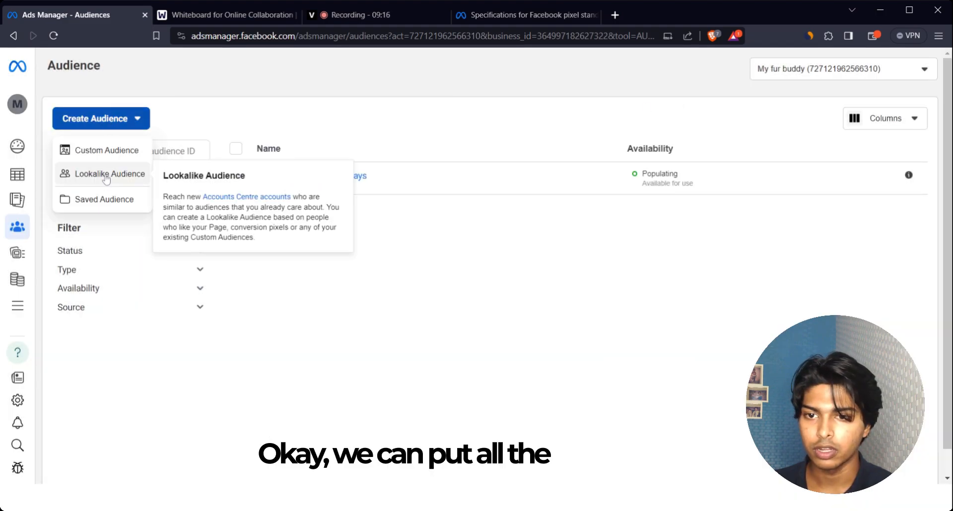
{"action": "left_click", "coordinate": [106, 174]}
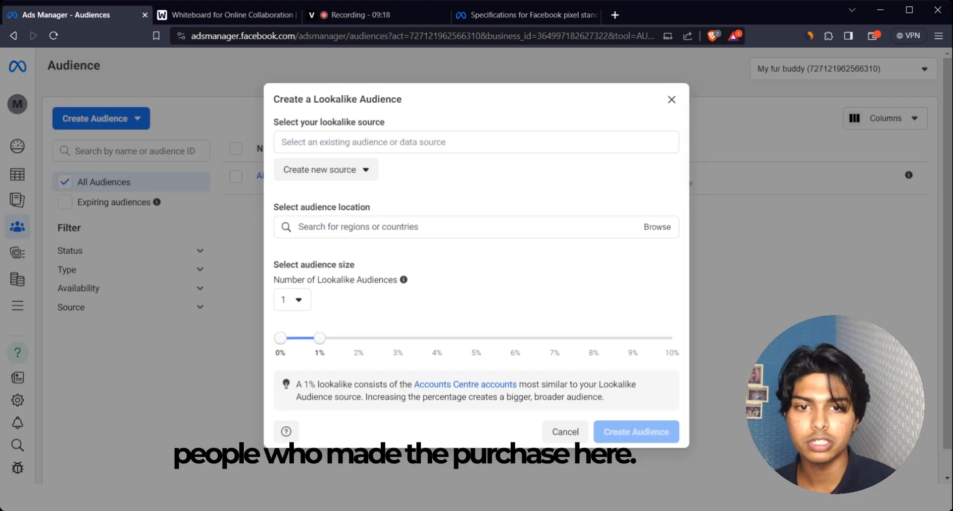
{"action": "left_click", "coordinate": [431, 144]}
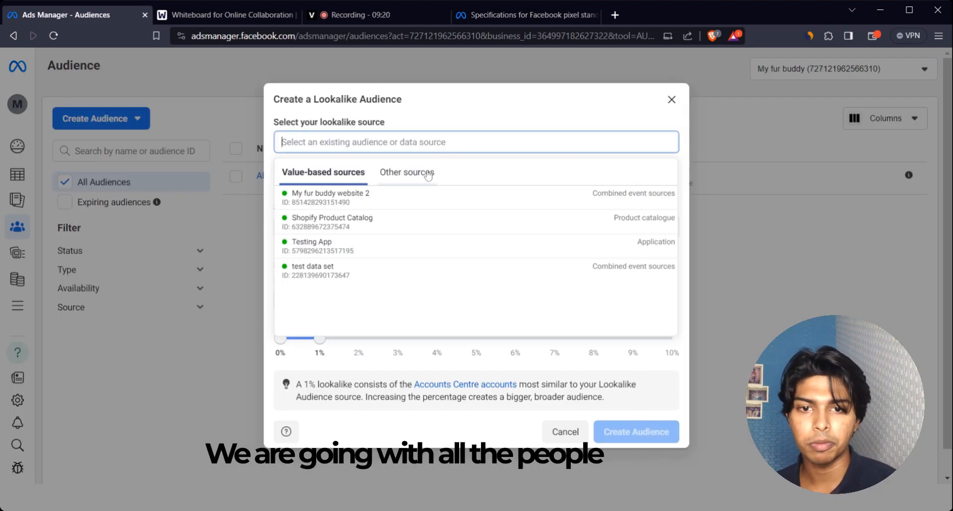
{"action": "left_click", "coordinate": [433, 171]}
{"action": "left_click", "coordinate": [352, 206]}
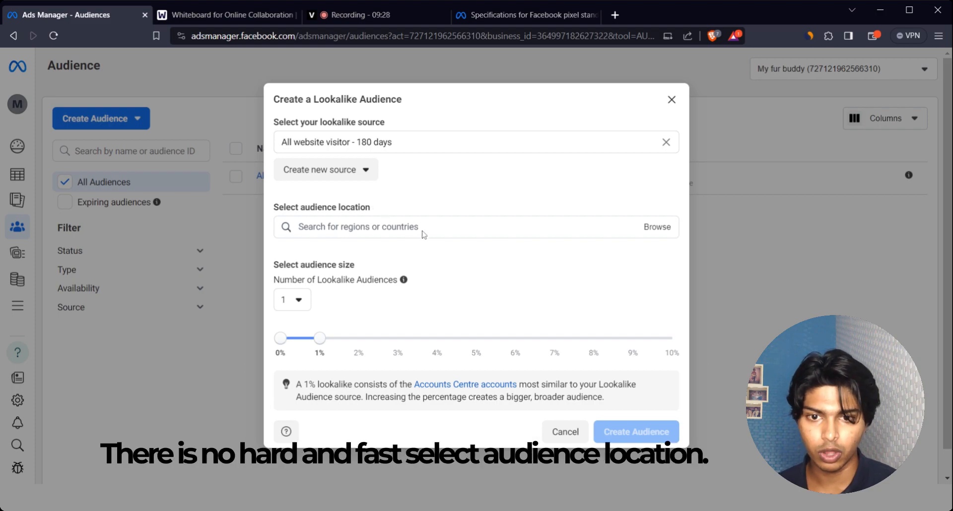
Step: Set the lookalike audience location to India, with one lookalike audience at a size of 1%
{"action": "left_click", "coordinate": [298, 227]}
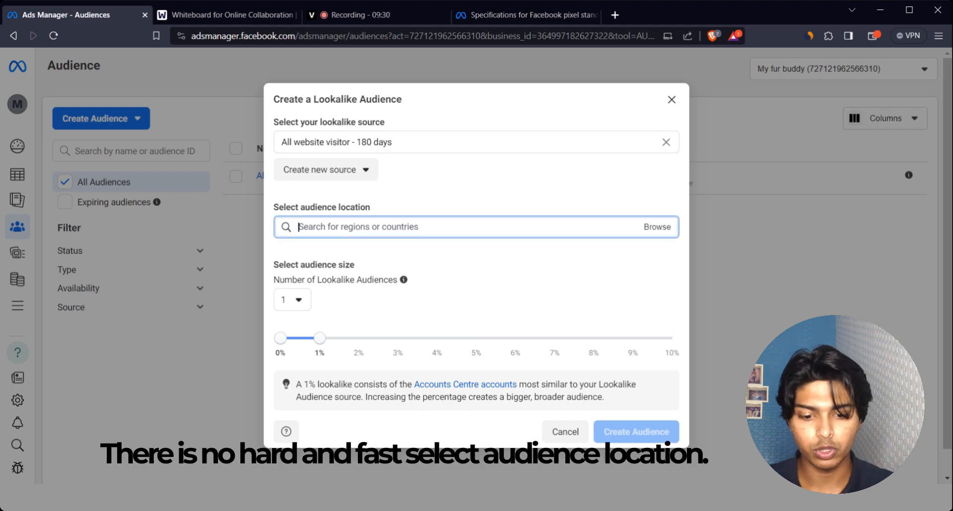
{"action": "type", "text": "India"}
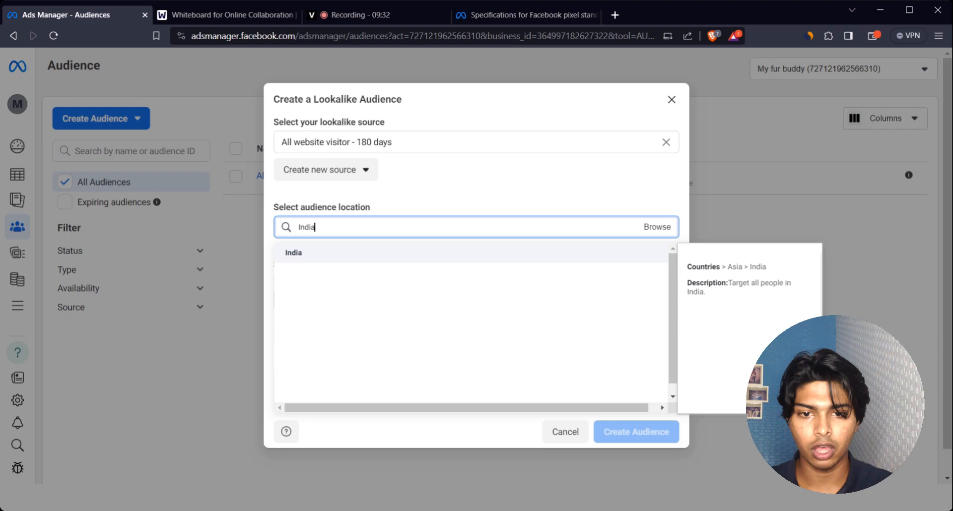
{"action": "left_click", "coordinate": [358, 264]}
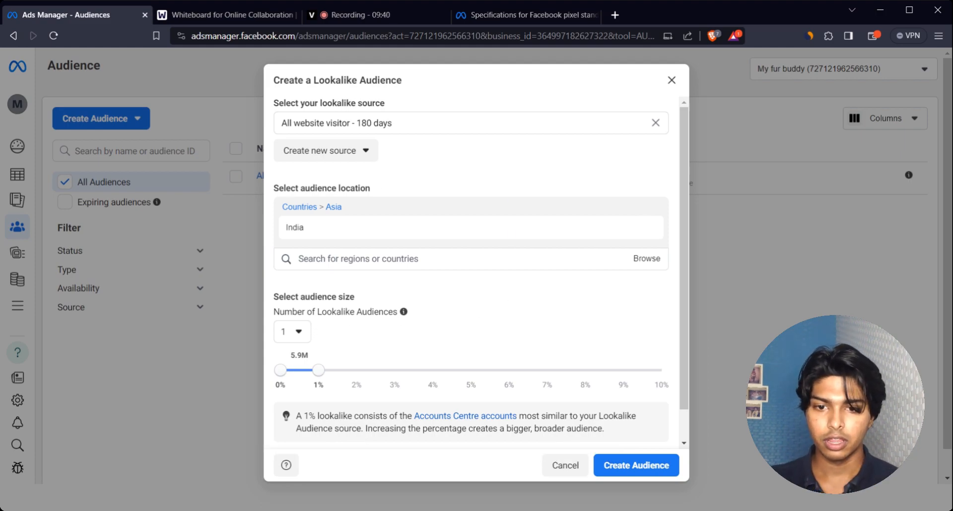
{"action": "left_click", "coordinate": [301, 332]}
{"action": "left_click", "coordinate": [283, 360]}
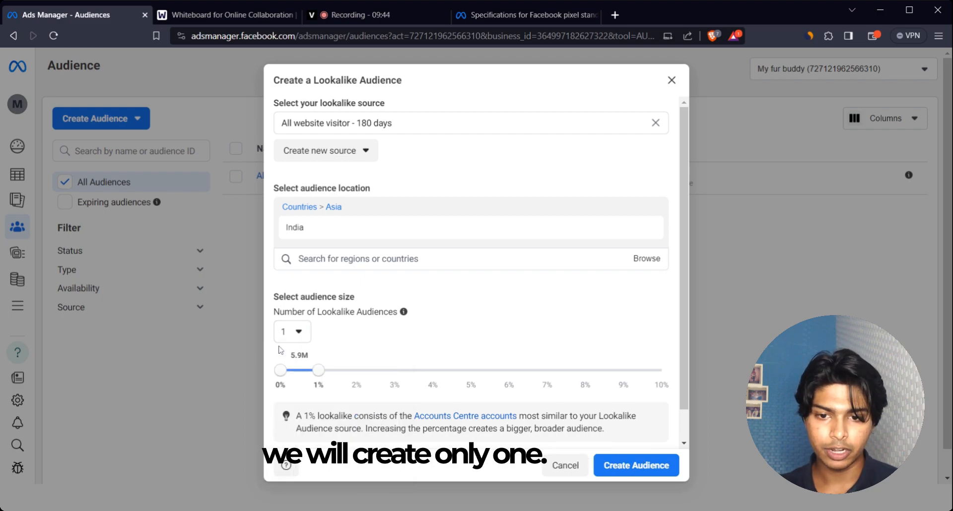
{"action": "scroll", "coordinate": [391, 350], "scroll_direction": "down", "scroll_amount": 1}
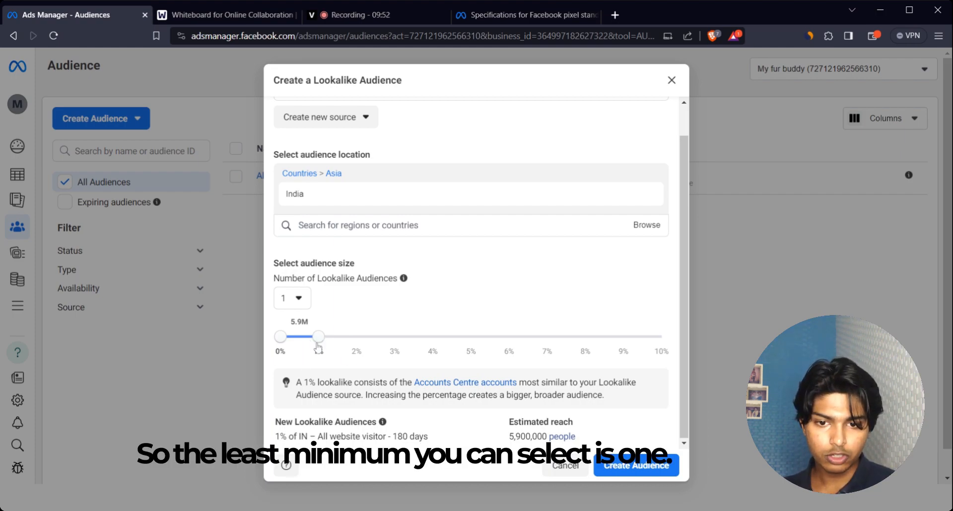
{"action": "mouse_move", "coordinate": [318, 337]}
{"action": "left_mouse_down"}
{"action": "mouse_move", "coordinate": [287, 342]}
{"action": "mouse_move", "coordinate": [675, 327]}
{"action": "mouse_move", "coordinate": [330, 345]}
{"action": "left_mouse_up"}
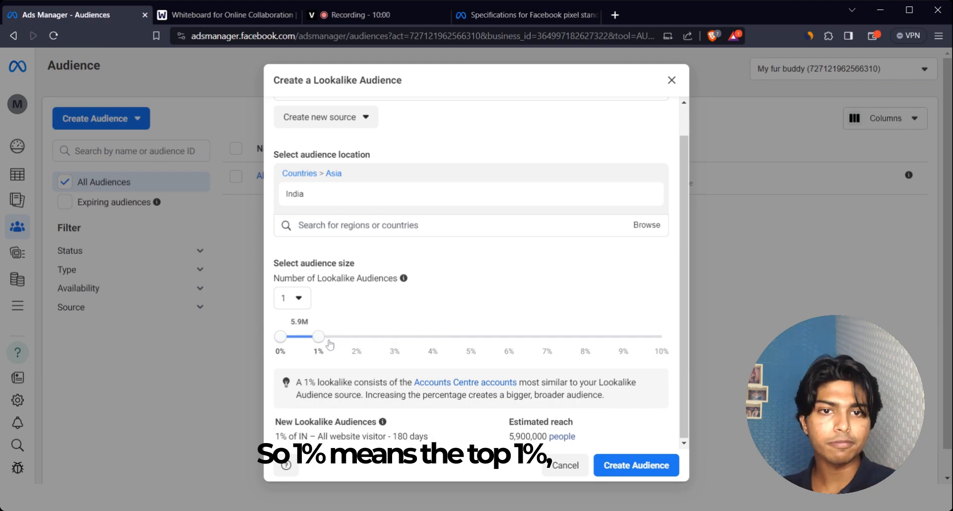
Step: Switch to Web whiteboard and draw a box around the handwritten "1000" inside the circle
{"action": "left_click", "coordinate": [205, 13]}
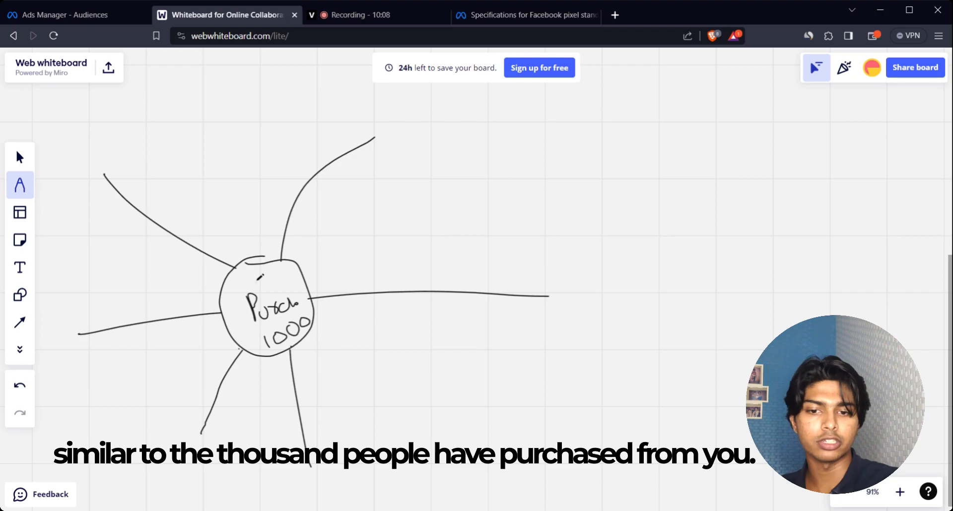
{"action": "mouse_move", "coordinate": [309, 311]}
{"action": "left_mouse_down"}
{"action": "mouse_move", "coordinate": [256, 331]}
{"action": "mouse_move", "coordinate": [292, 349]}
{"action": "mouse_move", "coordinate": [319, 324]}
{"action": "mouse_move", "coordinate": [293, 315]}
{"action": "left_mouse_up"}
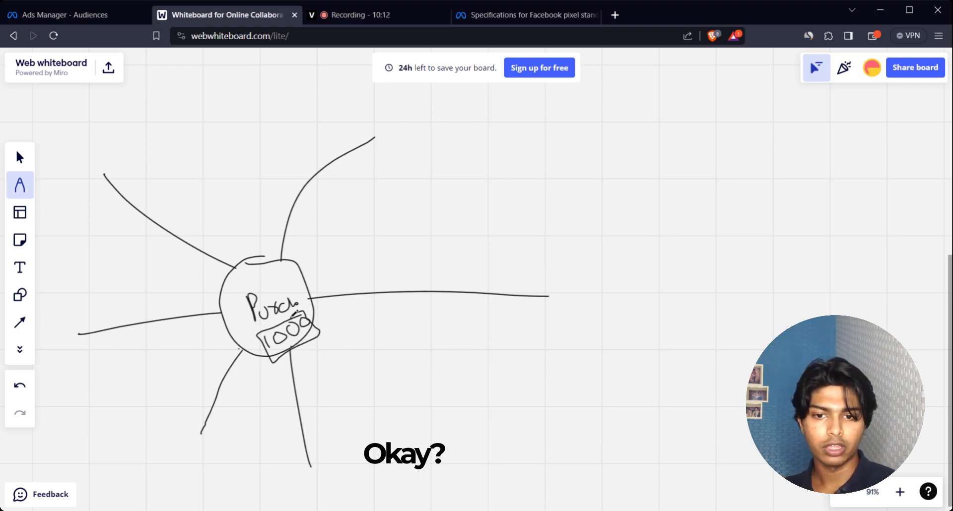
Step: Switch to Ads Manager and compare the lookalike audience size at 10% and 1%, leaving it at 1%
{"action": "left_click", "coordinate": [94, 15]}
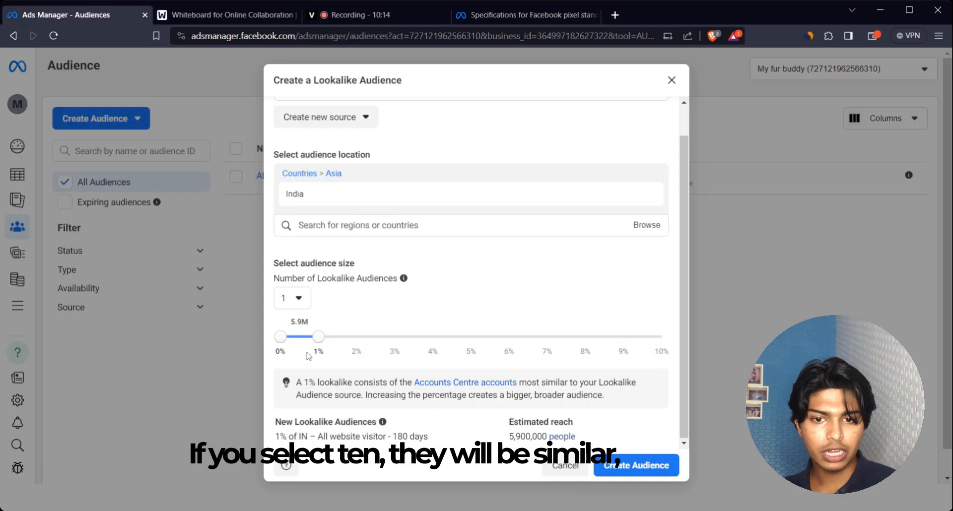
{"action": "left_click_drag", "start_coordinate": [320, 343], "coordinate": [664, 343]}
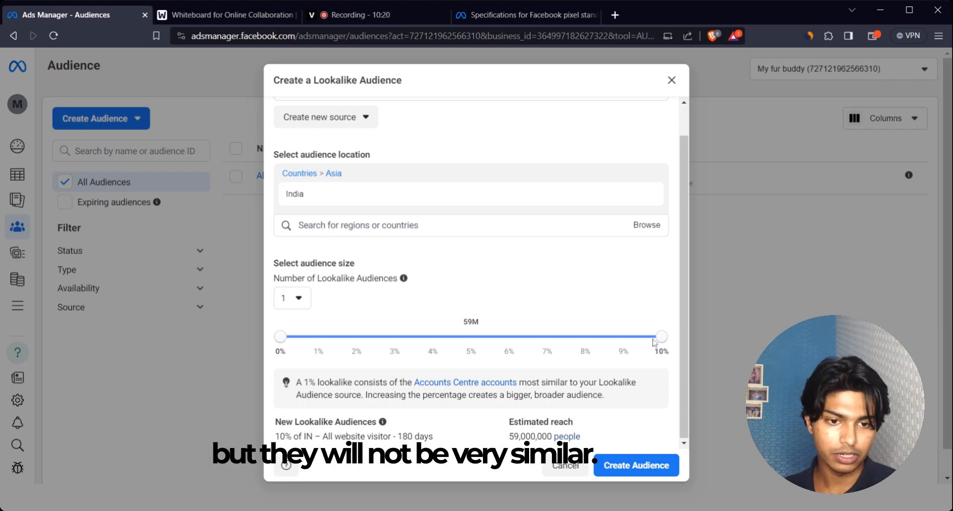
{"action": "left_click_drag", "start_coordinate": [656, 342], "coordinate": [324, 343]}
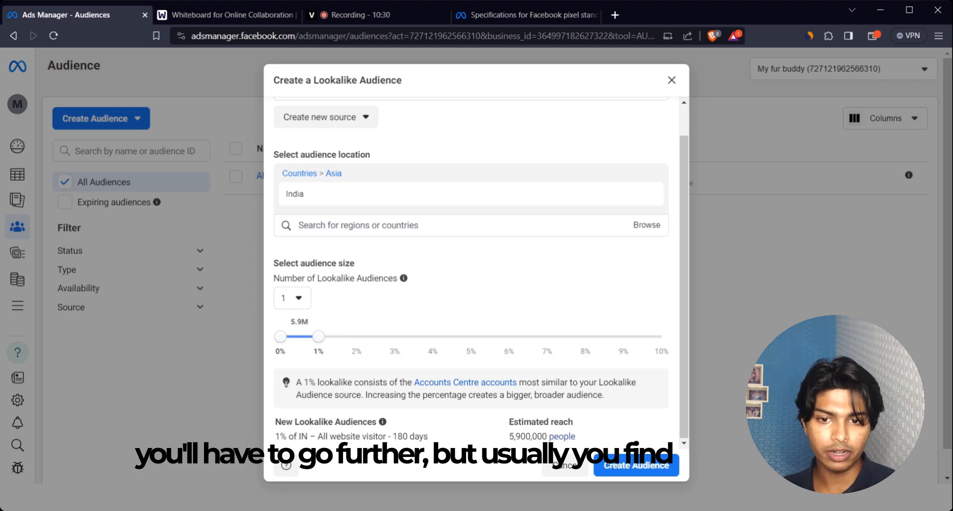
{"action": "left_click_drag", "start_coordinate": [290, 321], "coordinate": [313, 326]}
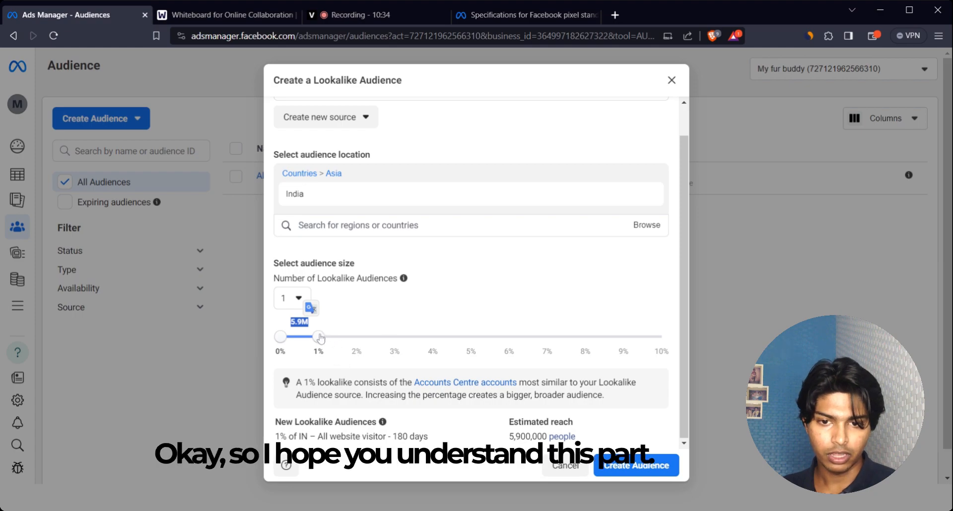
{"action": "left_click_drag", "start_coordinate": [319, 337], "coordinate": [685, 337]}
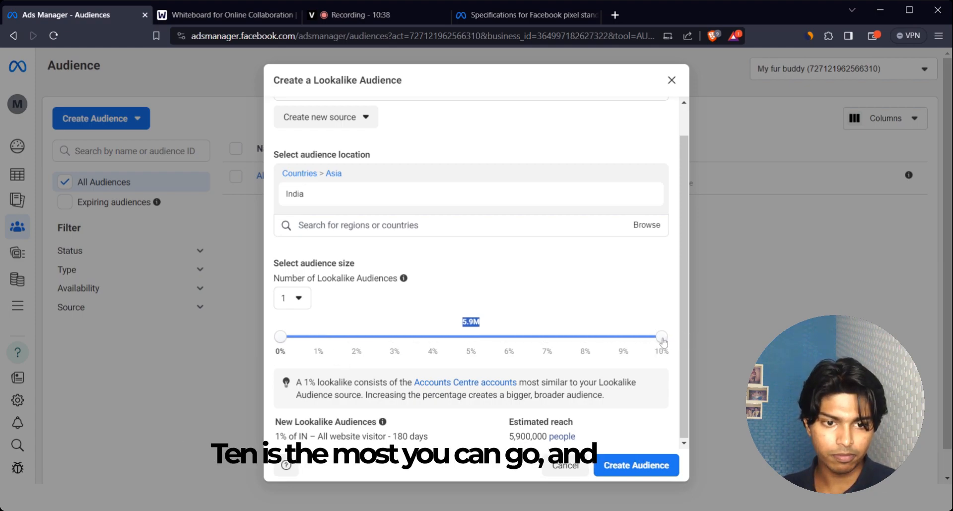
{"action": "left_click_drag", "start_coordinate": [663, 337], "coordinate": [408, 325]}
{"action": "left_click_drag", "start_coordinate": [286, 343], "coordinate": [318, 349]}
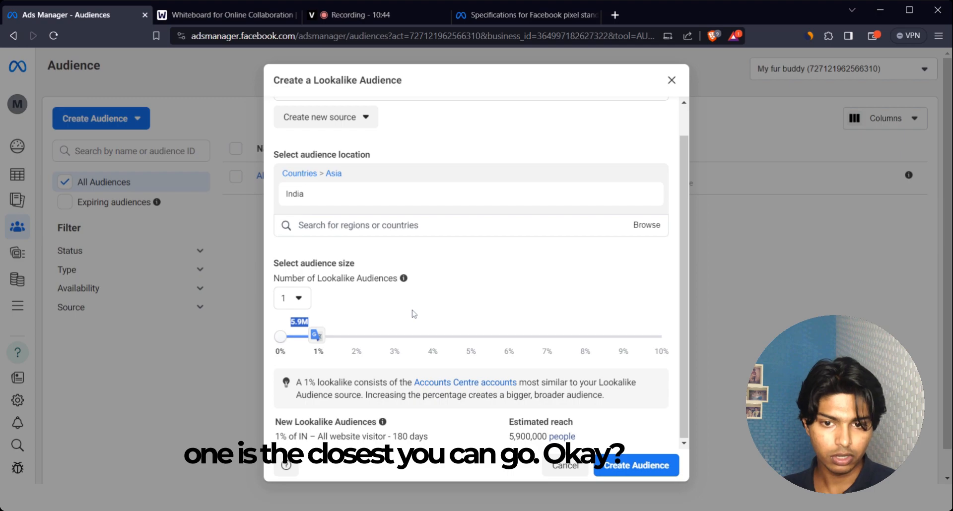
Step: Try the 10% audience size once more, return it to 1% and create the lookalike audience
{"action": "left_click_drag", "start_coordinate": [318, 337], "coordinate": [663, 343]}
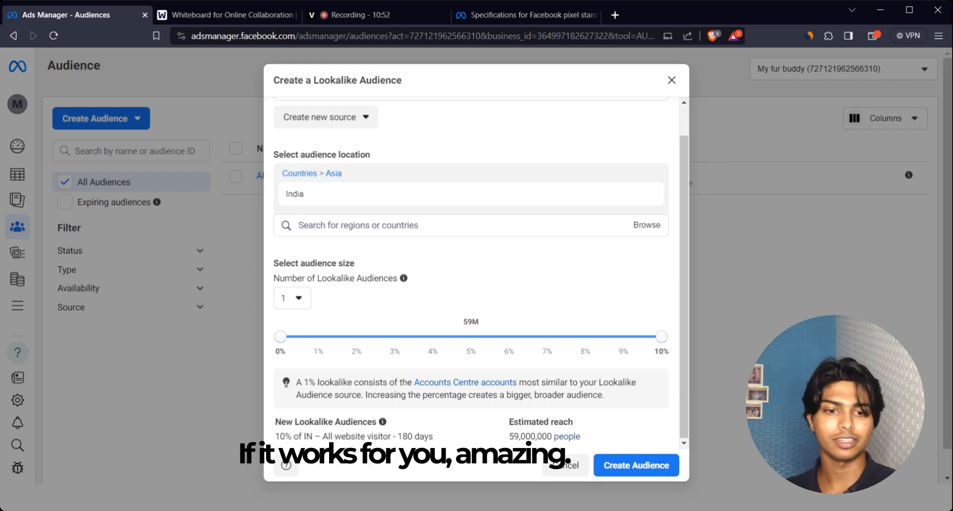
{"action": "left_click_drag", "start_coordinate": [662, 343], "coordinate": [321, 344]}
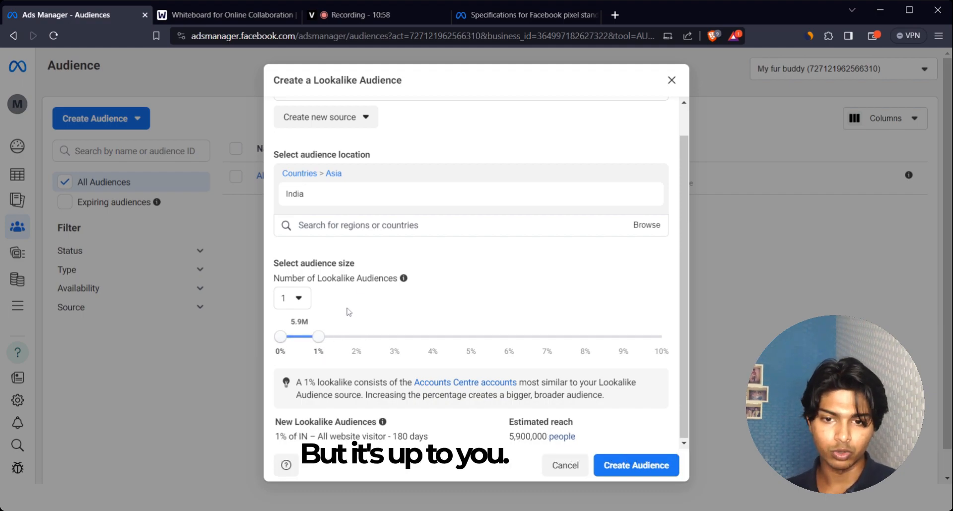
{"action": "left_click", "coordinate": [637, 466]}
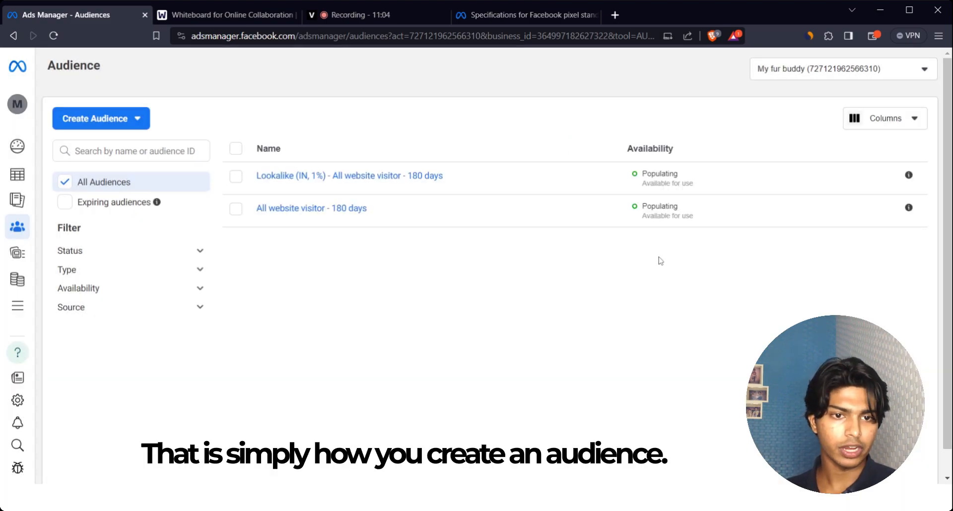
{"action": "mouse_move", "coordinate": [366, 169]}
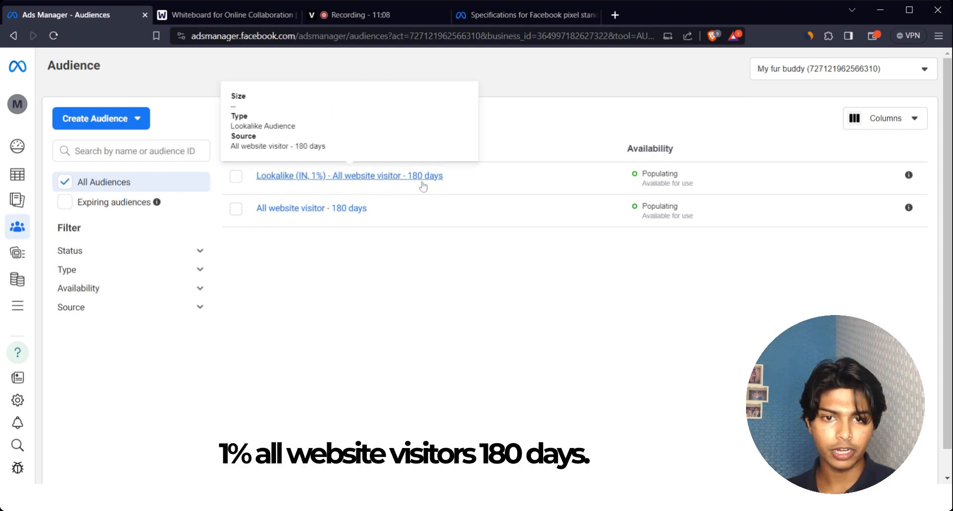
Step: Start a new saved audience and name it "People interested pets"
{"action": "left_click", "coordinate": [111, 117]}
{"action": "left_click", "coordinate": [99, 198]}
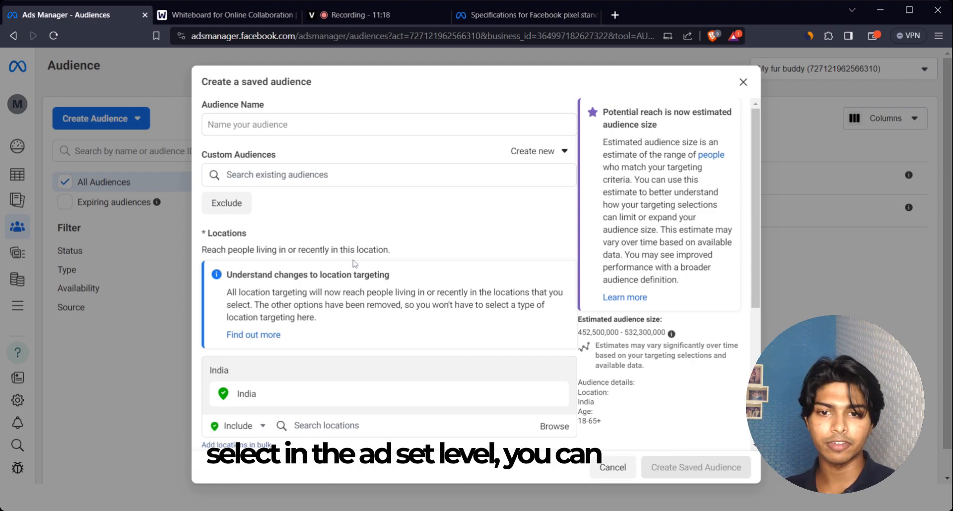
{"action": "scroll", "coordinate": [354, 264], "scroll_direction": "down", "scroll_amount": 4}
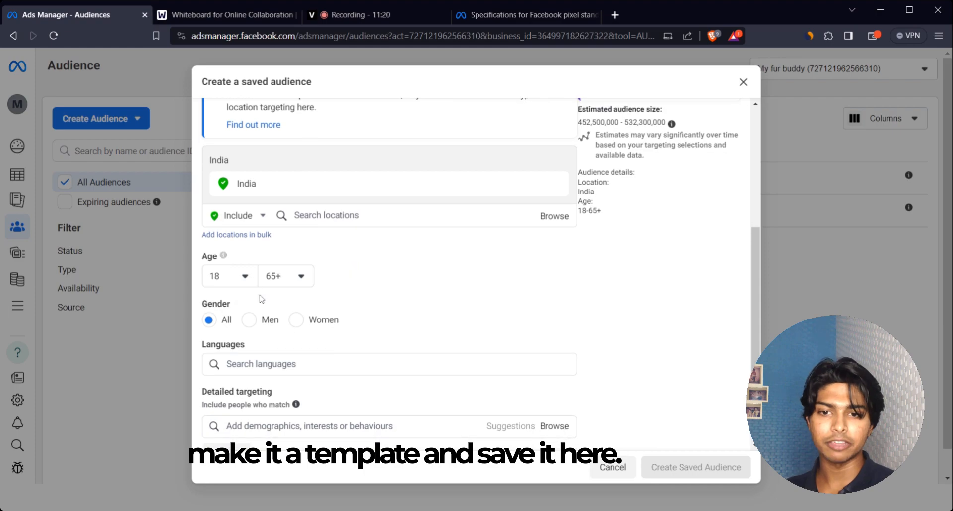
{"action": "scroll", "coordinate": [315, 361], "scroll_direction": "down", "scroll_amount": 1}
{"action": "scroll", "coordinate": [377, 173], "scroll_direction": "up", "scroll_amount": 5}
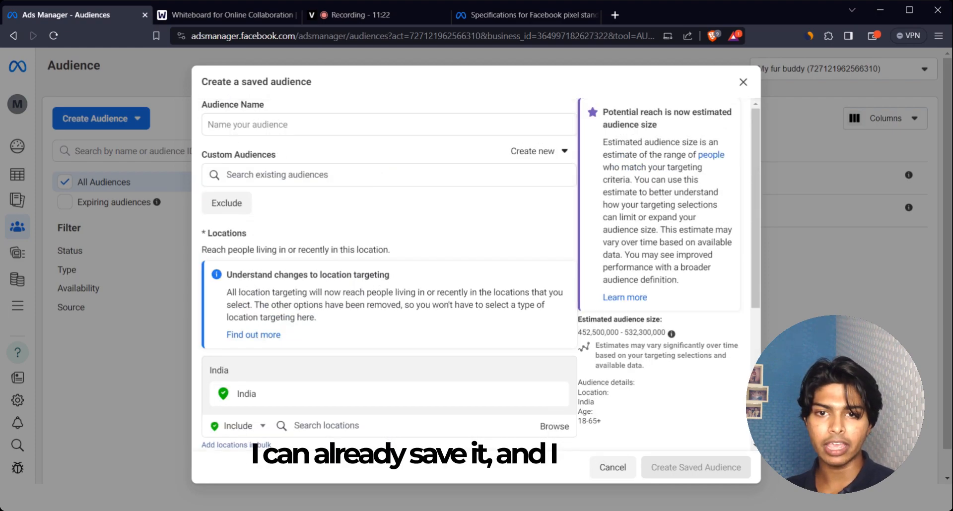
{"action": "left_click", "coordinate": [377, 125]}
{"action": "type", "text": "P"}
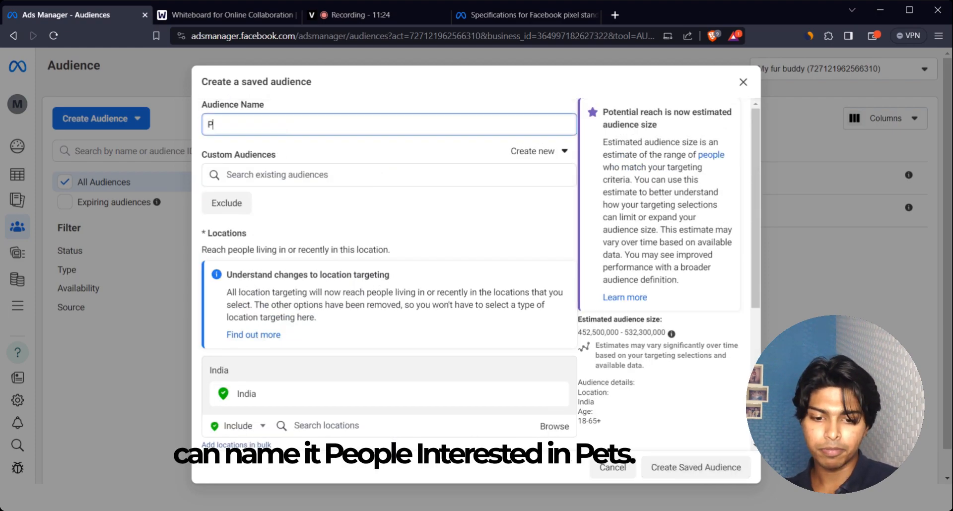
{"action": "type", "text": "eople interested pets"}
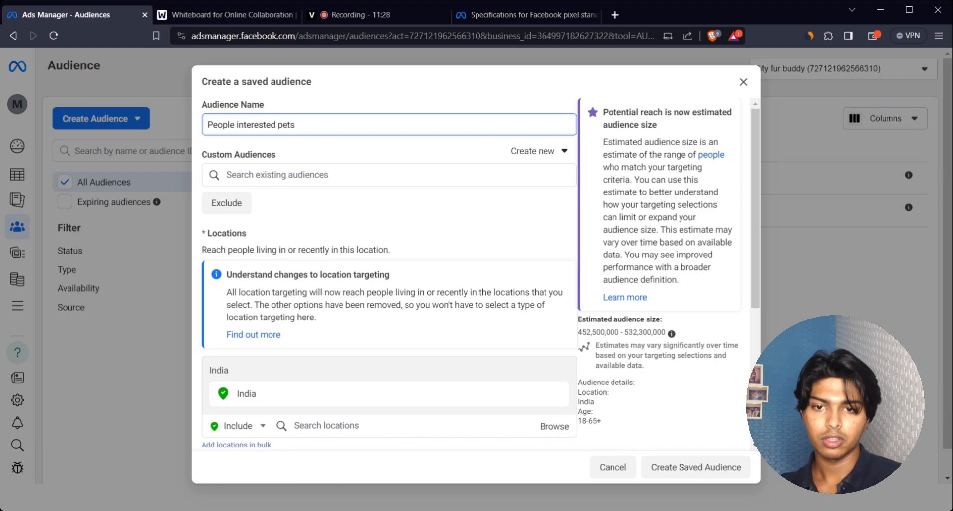
Step: Set the saved audience's gender to Women
{"action": "scroll", "coordinate": [308, 283], "scroll_direction": "down", "scroll_amount": 5}
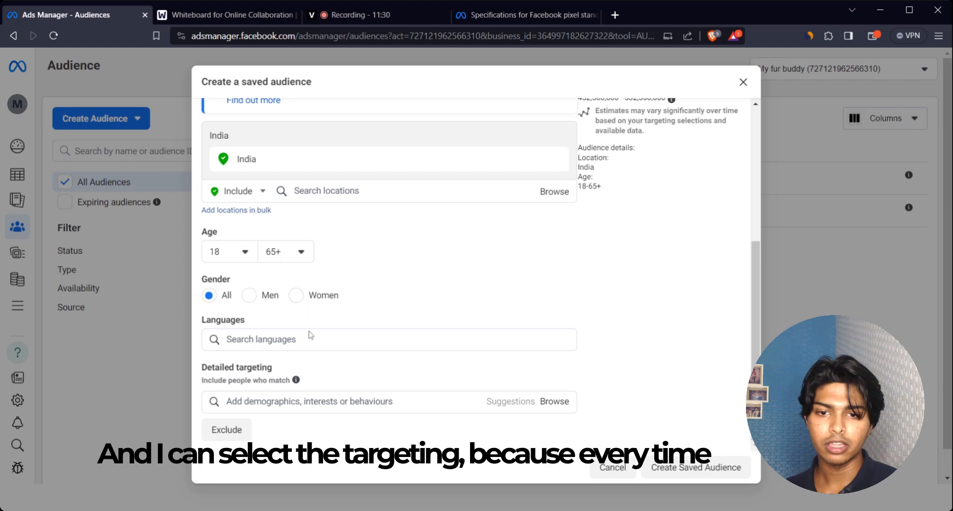
{"action": "left_click", "coordinate": [389, 339]}
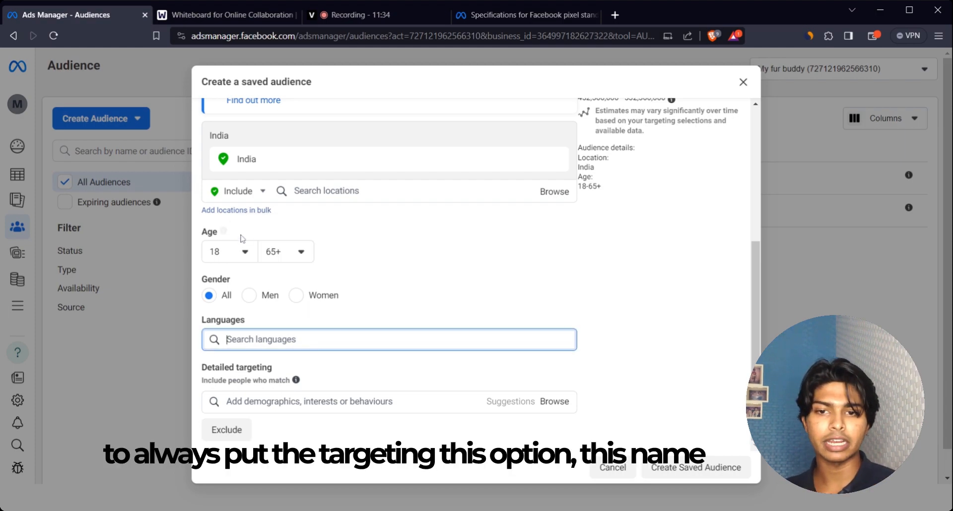
{"action": "scroll", "coordinate": [348, 248], "scroll_direction": "up", "scroll_amount": 5}
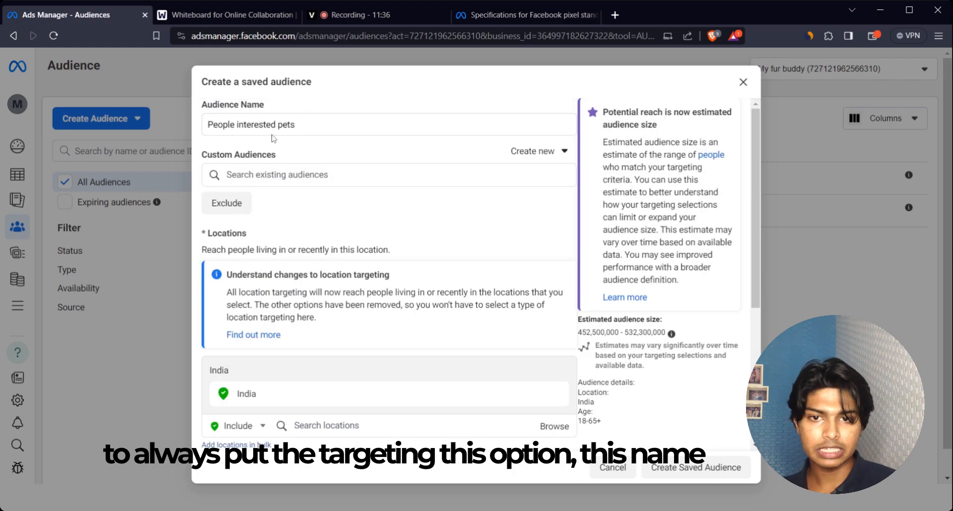
{"action": "mouse_move", "coordinate": [289, 162]}
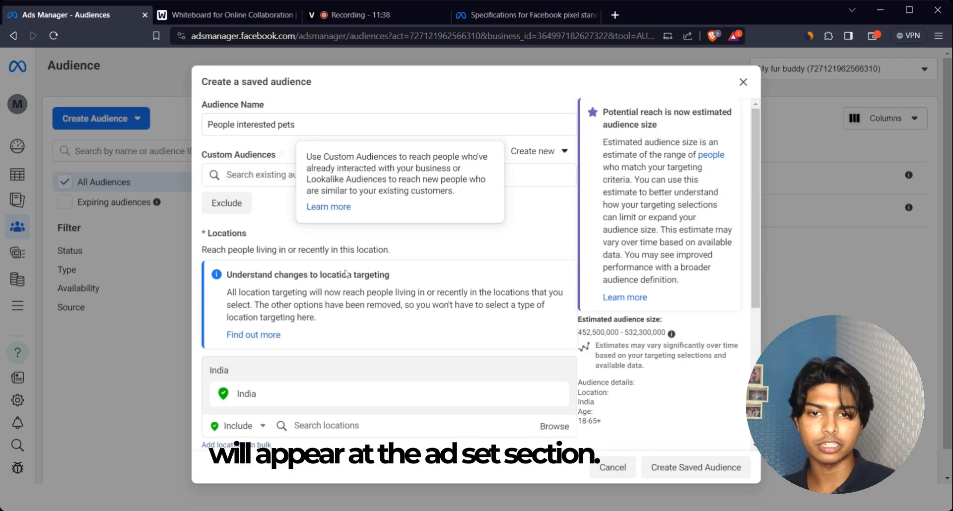
{"action": "scroll", "coordinate": [348, 273], "scroll_direction": "down", "scroll_amount": 5}
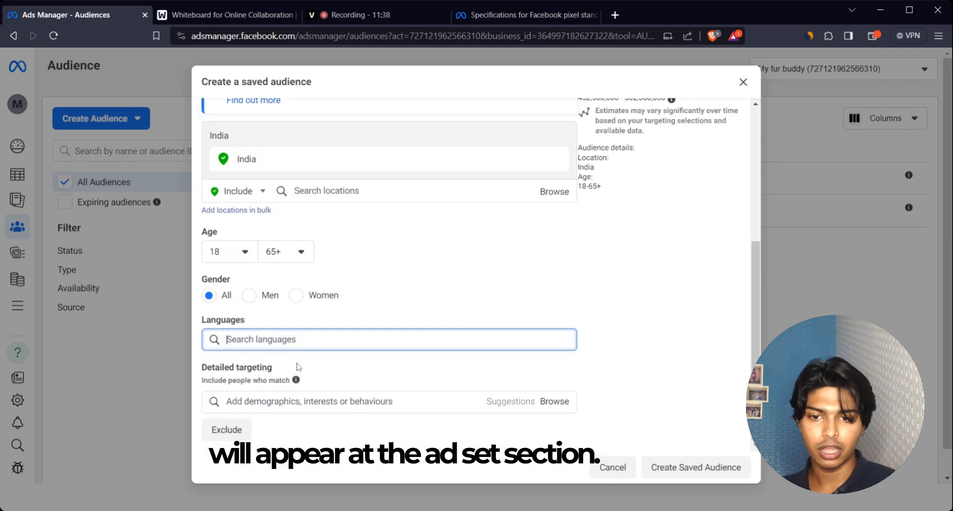
{"action": "left_click", "coordinate": [296, 296]}
Step: Search detailed targeting for pet-related interests and add the interest "Pet food (pet supplies)" to the saved audience
{"action": "left_click", "coordinate": [299, 403]}
{"action": "type", "text": "pets"}
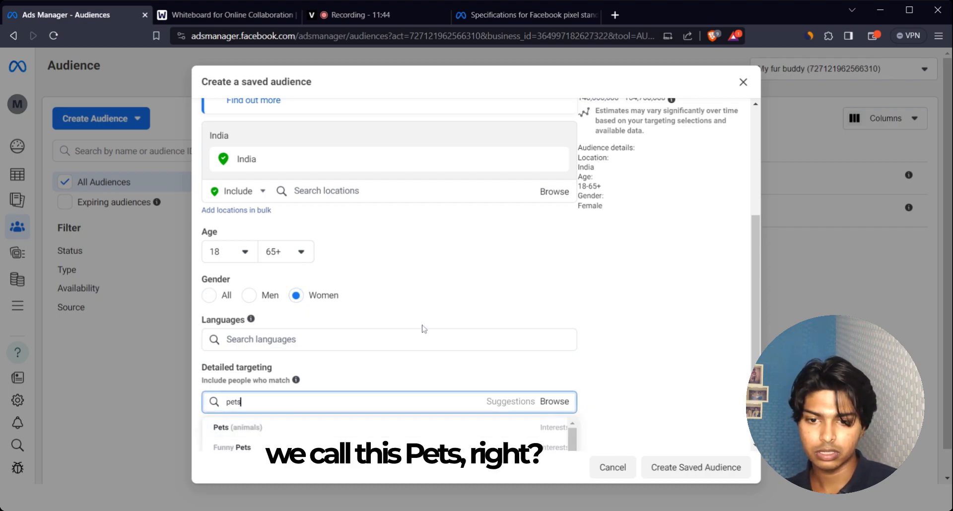
{"action": "scroll", "coordinate": [421, 330], "scroll_direction": "down", "scroll_amount": 2}
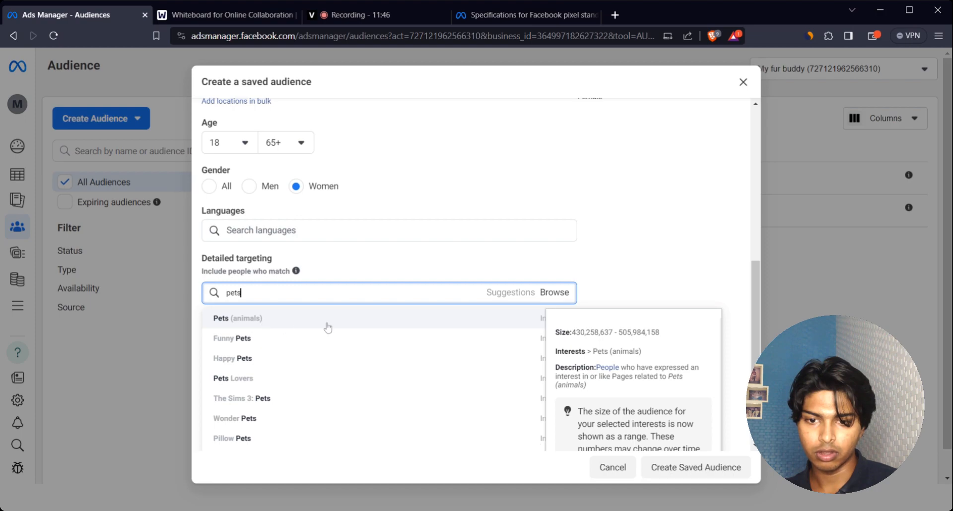
{"action": "key", "text": "BackSpace"}
{"action": "type", "text": "foo"}
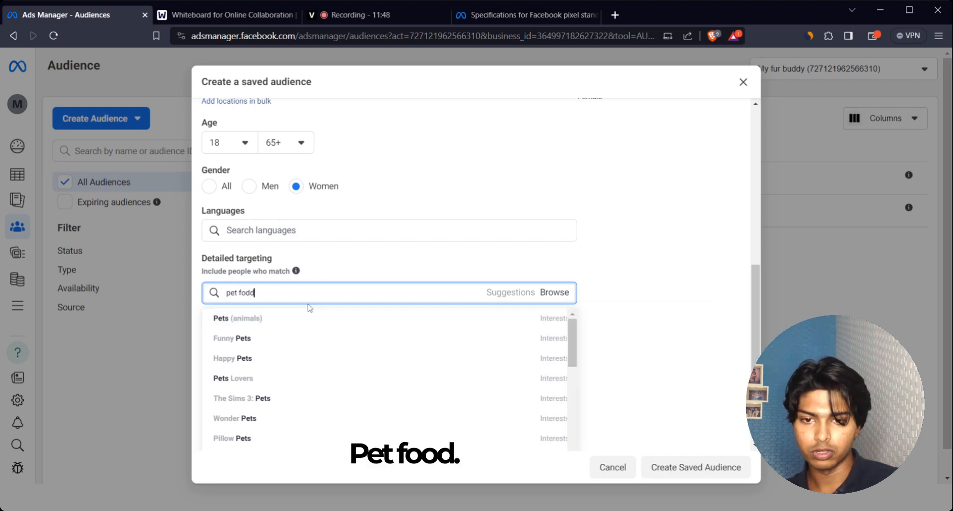
{"action": "key", "text": "BackSpace"}
{"action": "type", "text": "od"}
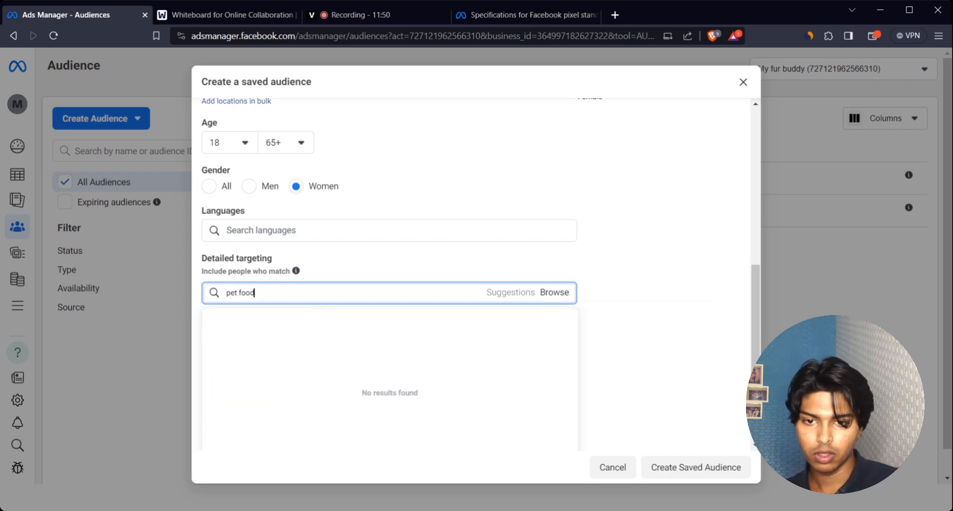
{"action": "key", "text": "BackSpace"}
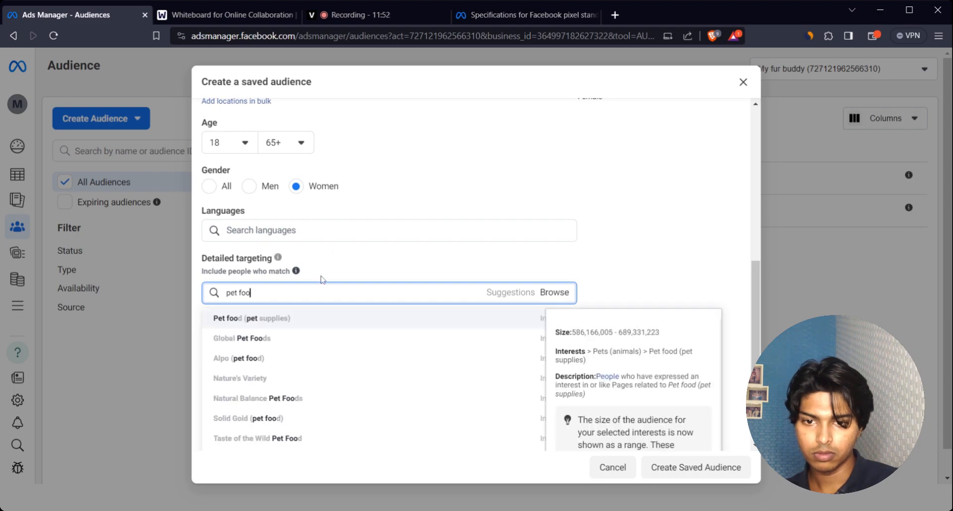
{"action": "left_click", "coordinate": [261, 323]}
Step: Rename the audience as "People interested pet food" and create the saved audience
{"action": "scroll", "coordinate": [432, 210], "scroll_direction": "up", "scroll_amount": 7}
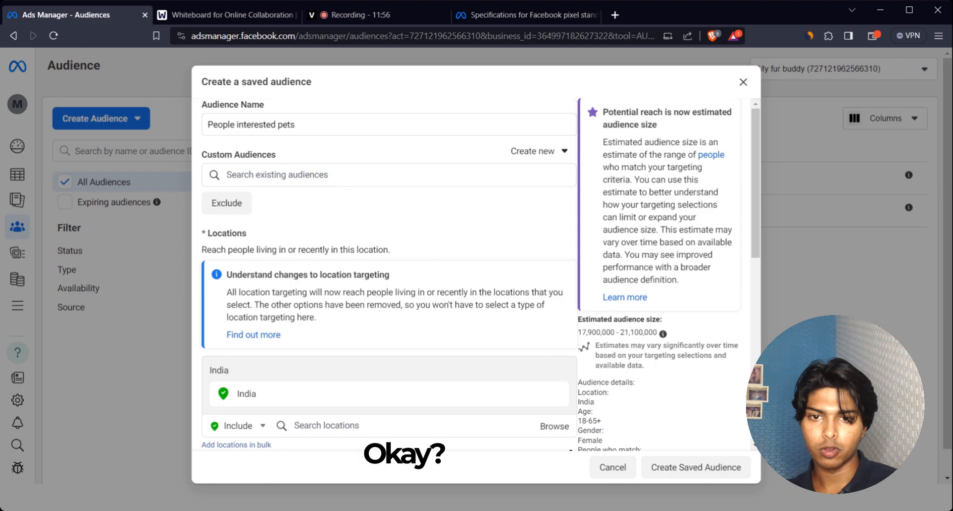
{"action": "left_click", "coordinate": [300, 125]}
{"action": "type", "text": "food"}
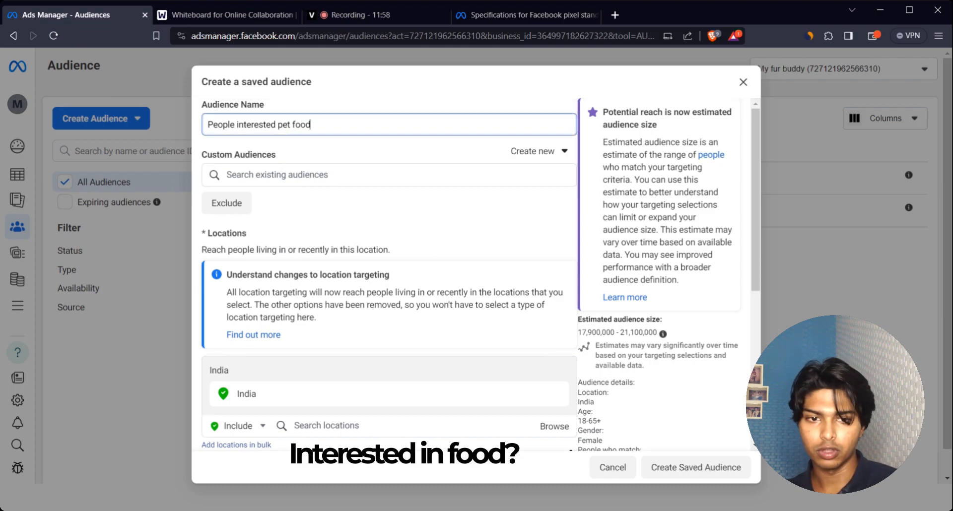
{"action": "scroll", "coordinate": [642, 381], "scroll_direction": "down", "scroll_amount": 5}
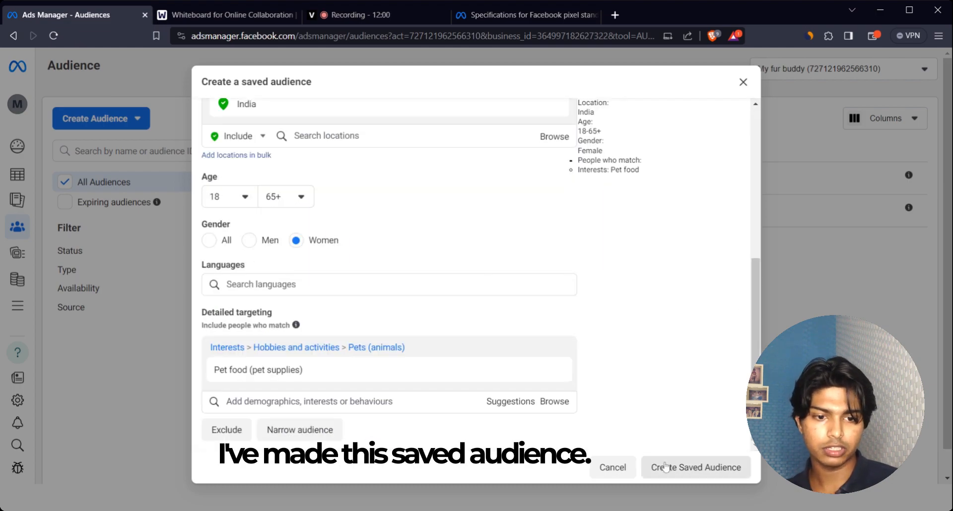
{"action": "left_click", "coordinate": [666, 468]}
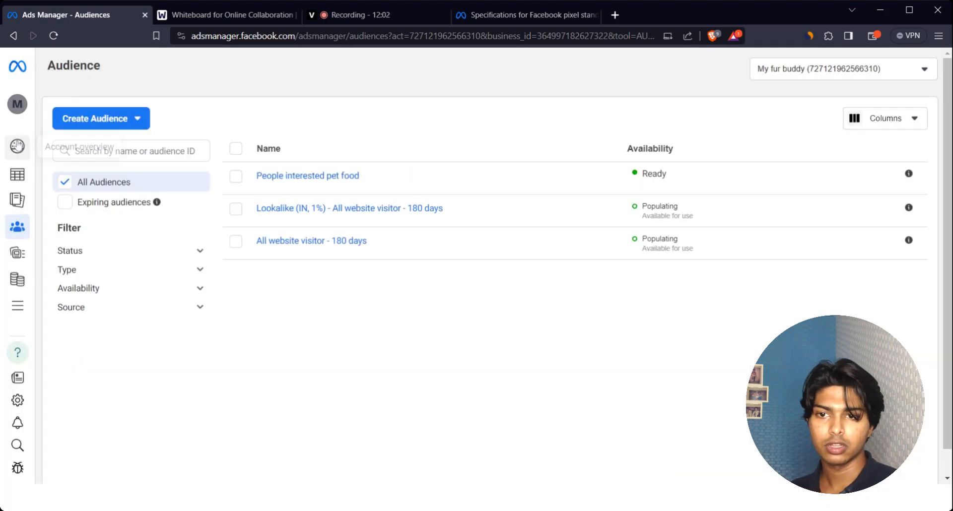
Step: Go to the campaigns, dismiss the ad blocker notice and open the New Sales ad set of New Sales campaign for editing
{"action": "mouse_move", "coordinate": [22, 174]}
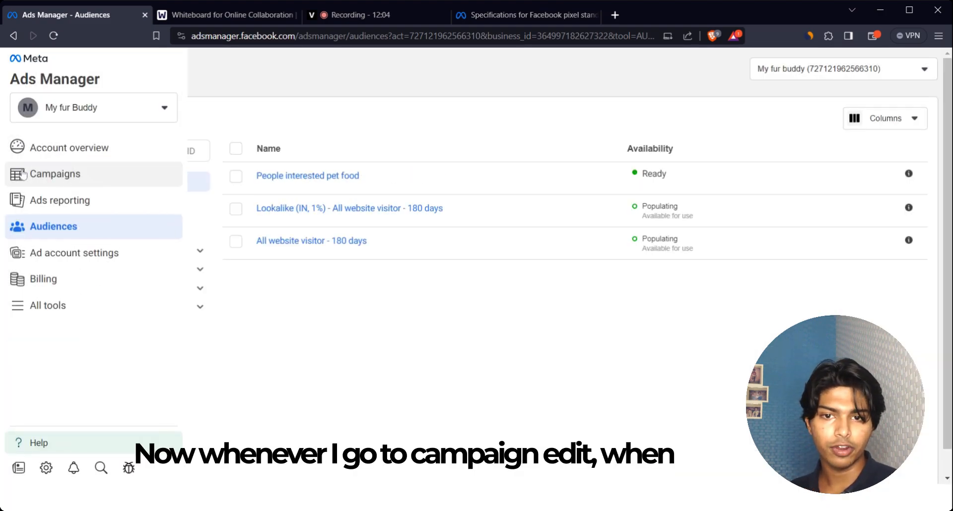
{"action": "left_click", "coordinate": [23, 174]}
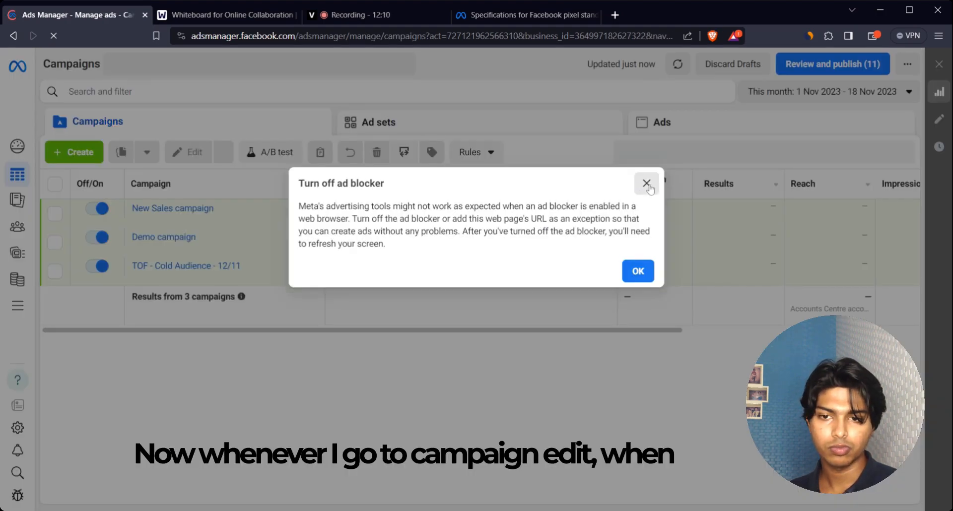
{"action": "left_click", "coordinate": [647, 183]}
{"action": "left_click", "coordinate": [202, 220]}
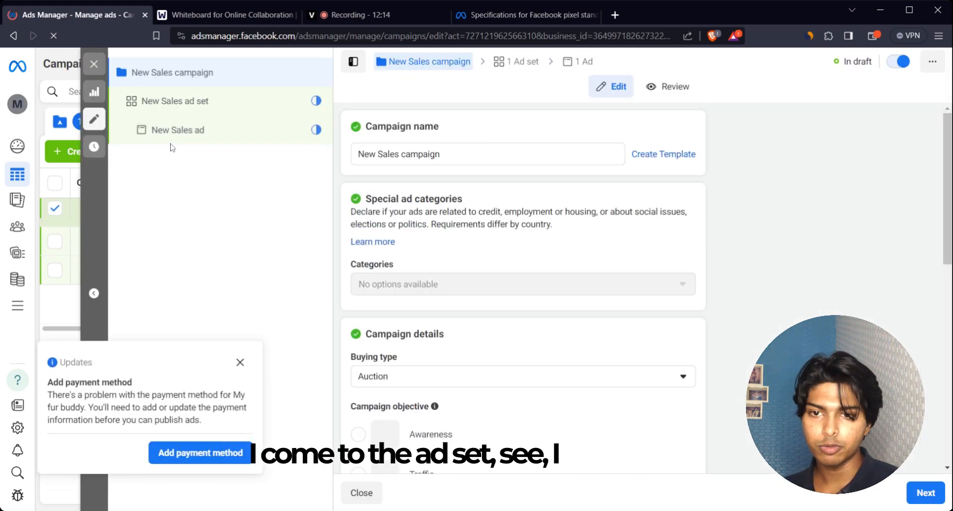
{"action": "left_click", "coordinate": [208, 103]}
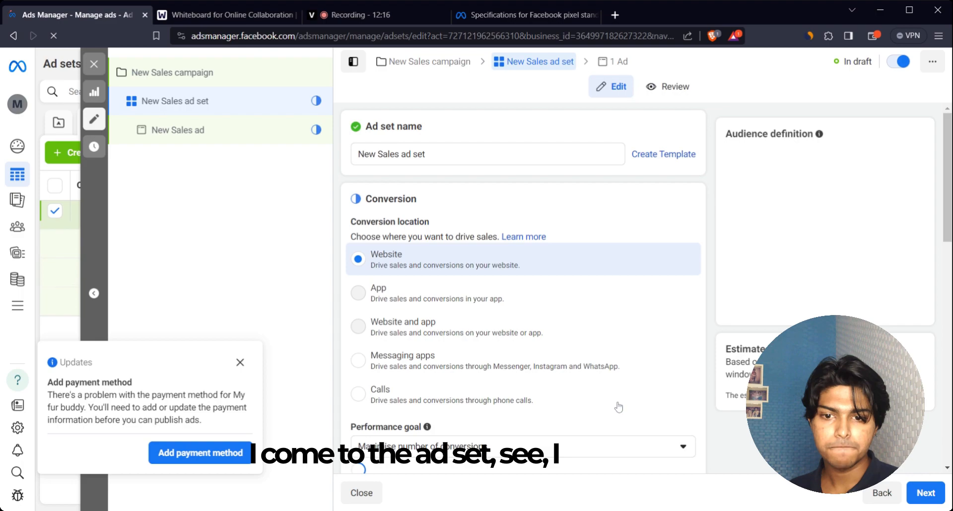
Step: Apply the saved audience "People interested pet food" to the New Sales ad set and close the editor without publishing the draft
{"action": "scroll", "coordinate": [618, 407], "scroll_direction": "down", "scroll_amount": 3}
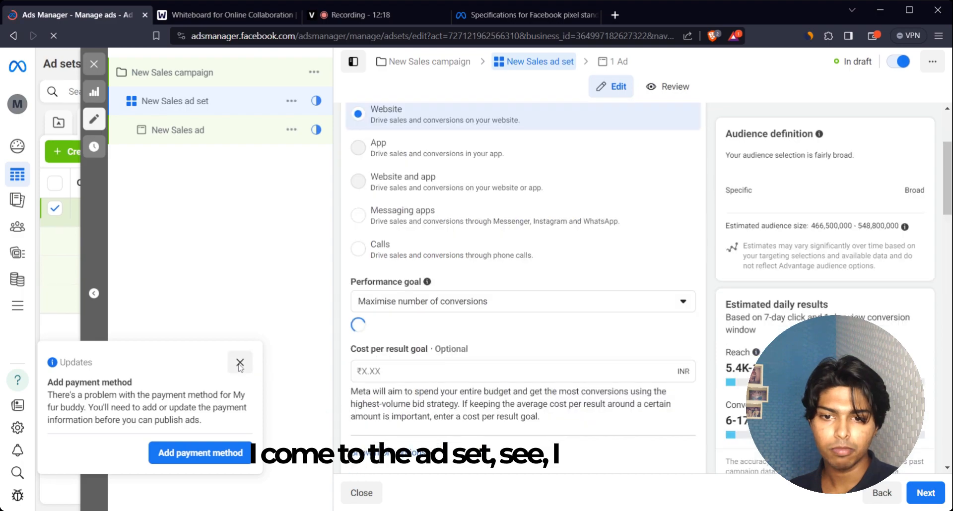
{"action": "scroll", "coordinate": [496, 344], "scroll_direction": "down", "scroll_amount": 10}
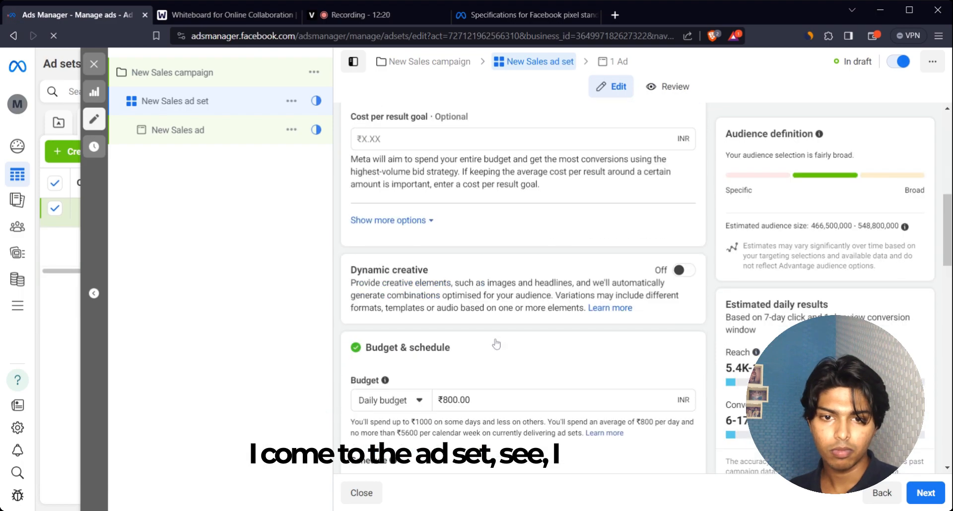
{"action": "scroll", "coordinate": [502, 169], "scroll_direction": "down", "scroll_amount": 8}
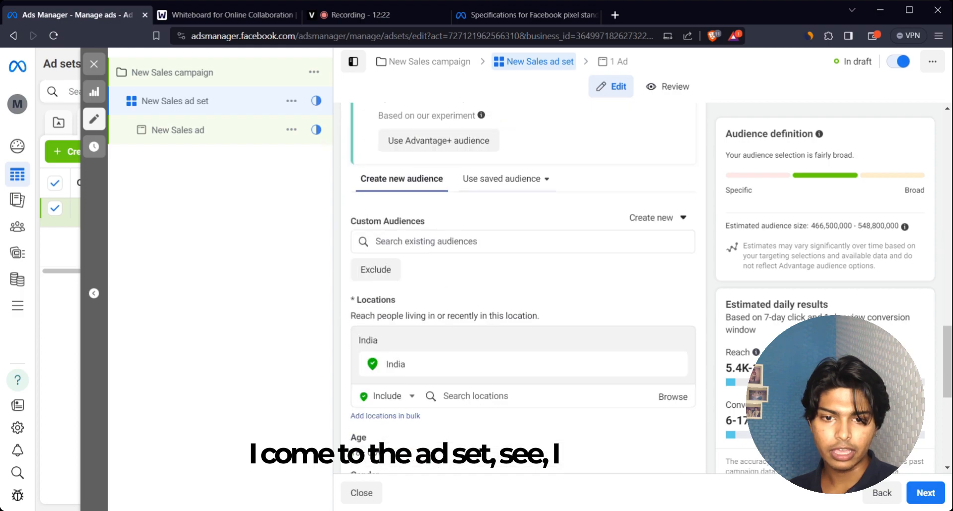
{"action": "left_click", "coordinate": [501, 168]}
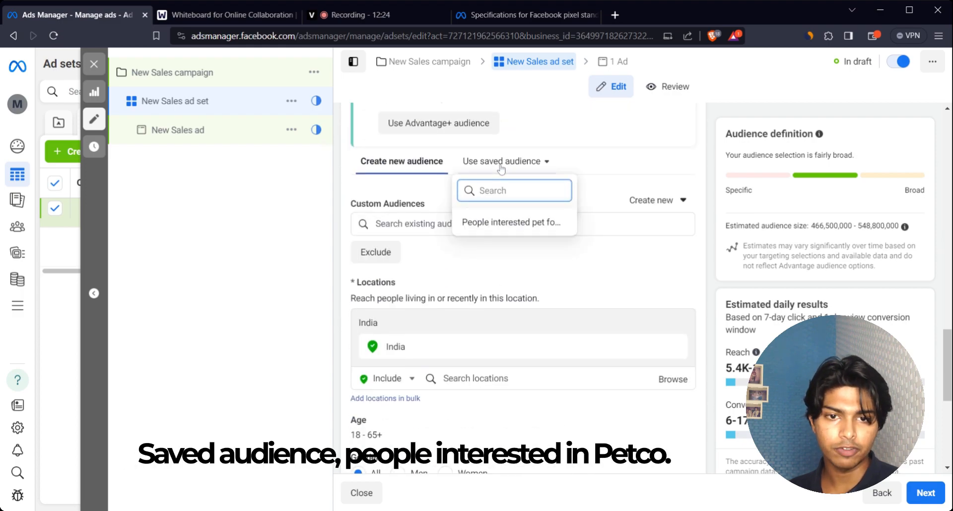
{"action": "left_click", "coordinate": [518, 226]}
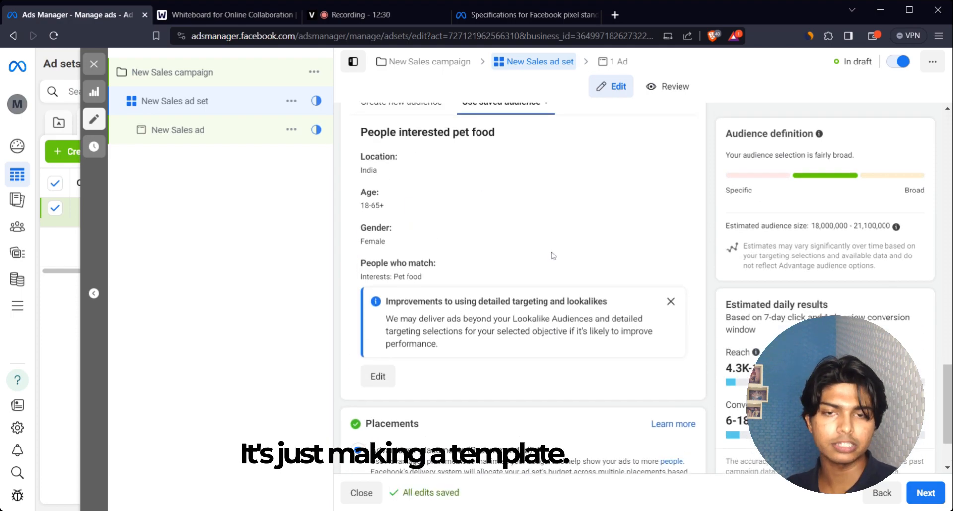
{"action": "left_click", "coordinate": [94, 65]}
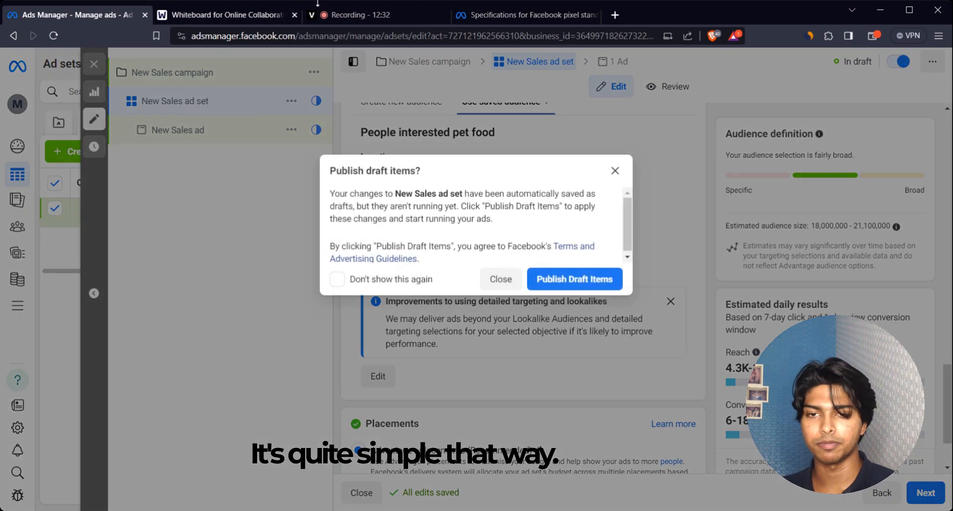
{"action": "left_click", "coordinate": [501, 279]}
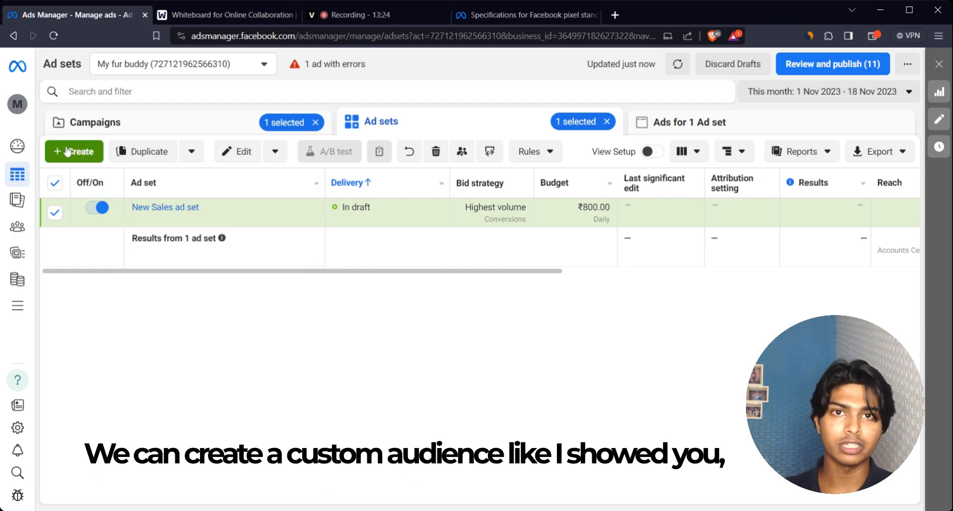
{"action": "mouse_move", "coordinate": [27, 142]}
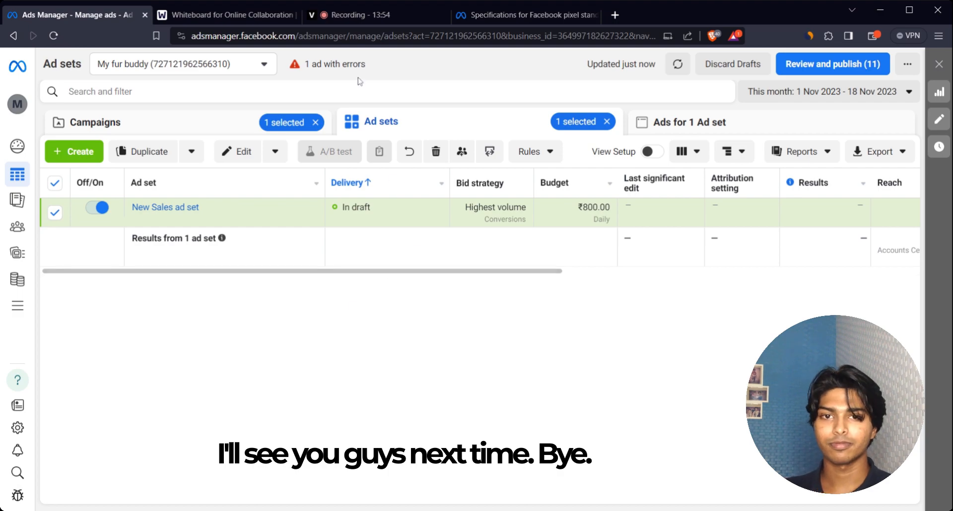
{"action": "left_click", "coordinate": [354, 15]}
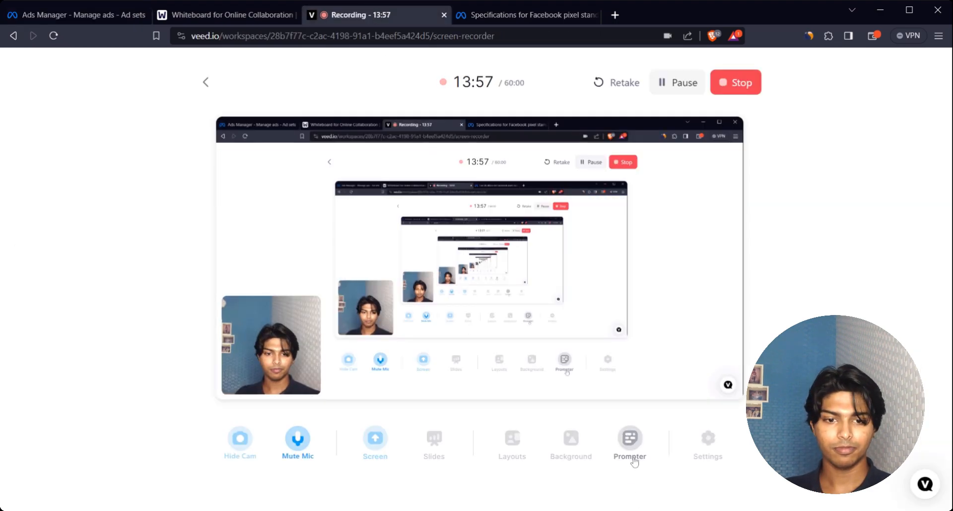